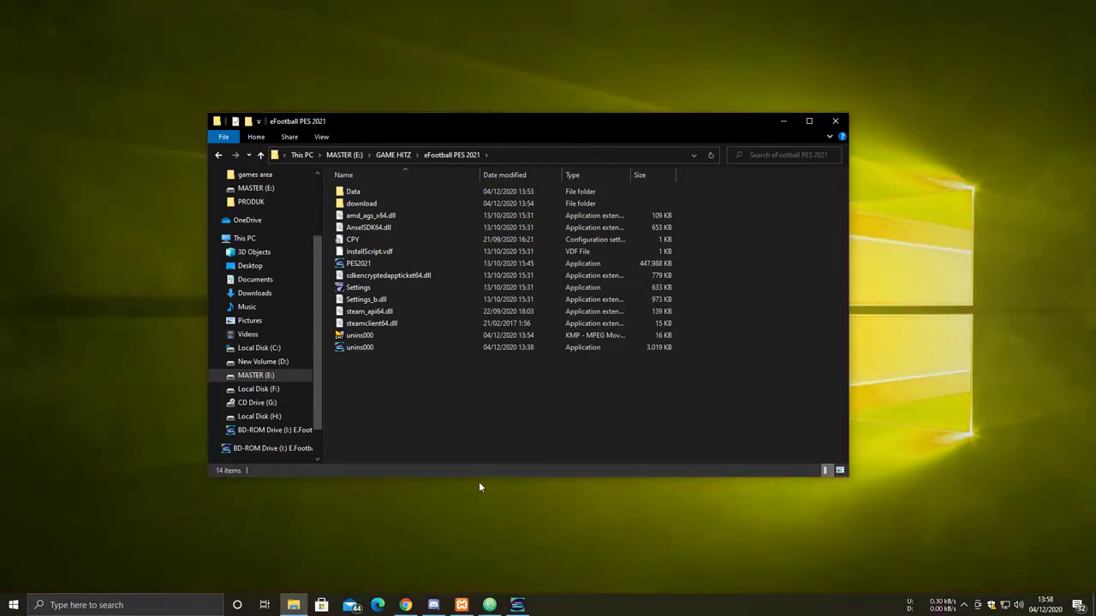
View the contents of the mounted E.Football.PES.2021 disc and continue past the title screen of the running PES 2021 game.
click(282, 430)
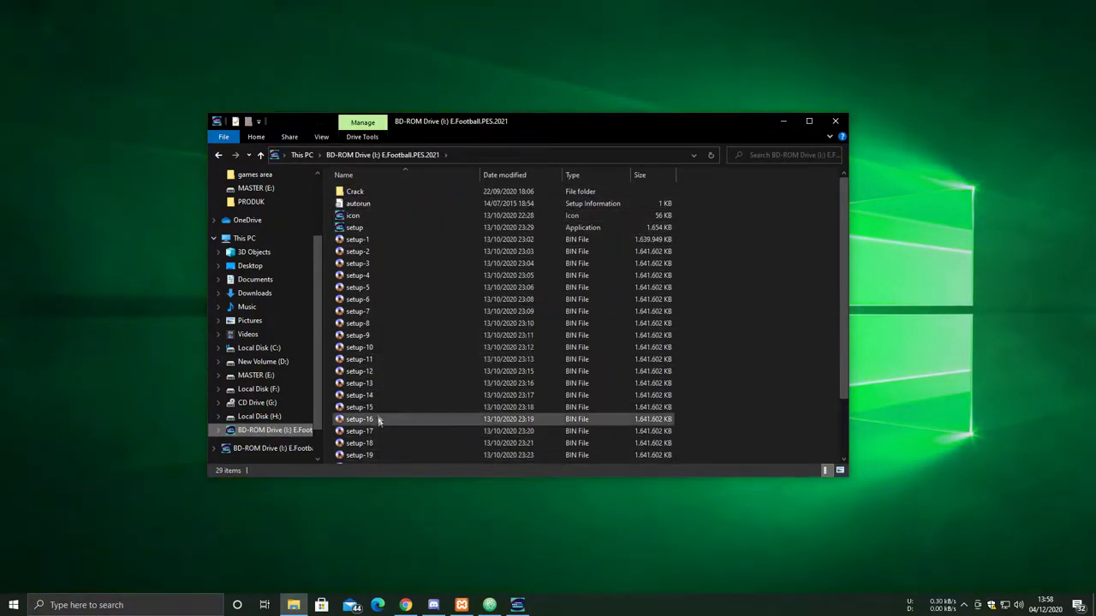
click(218, 155)
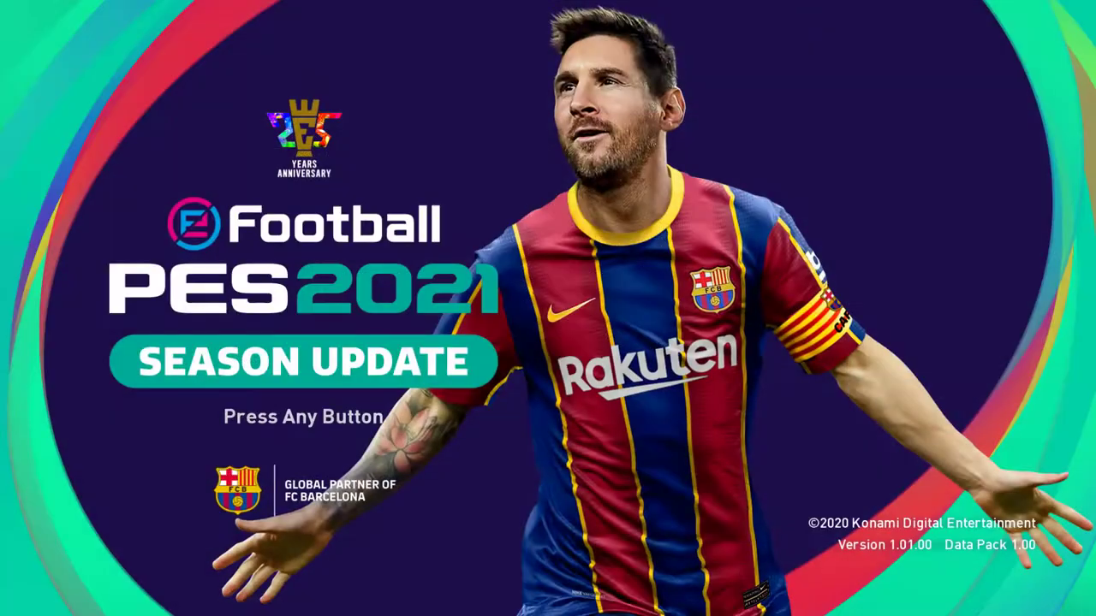
click(516, 606)
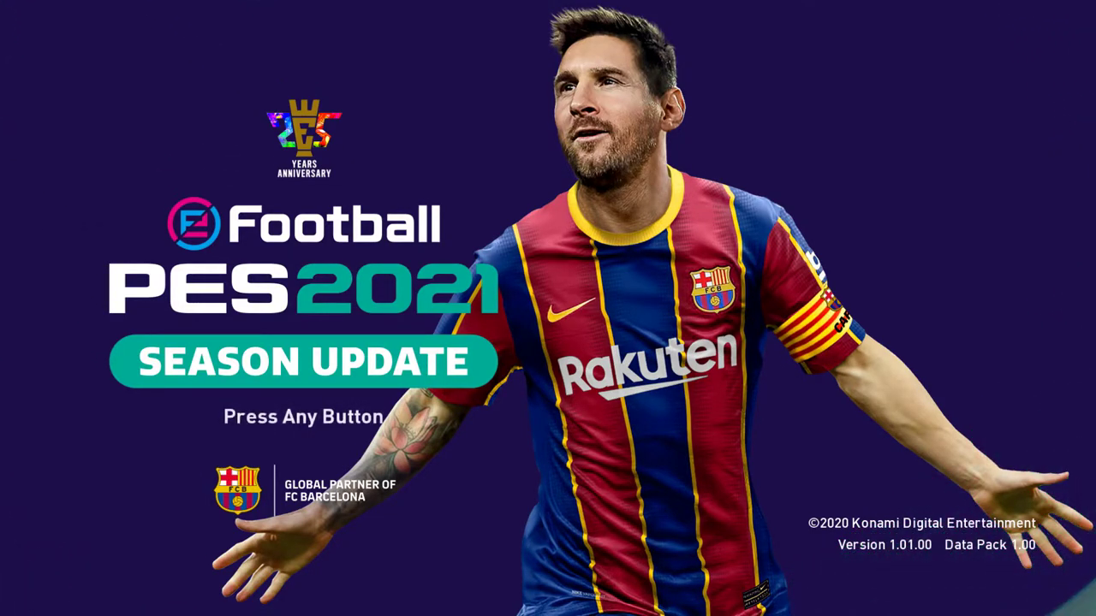
key(Return)
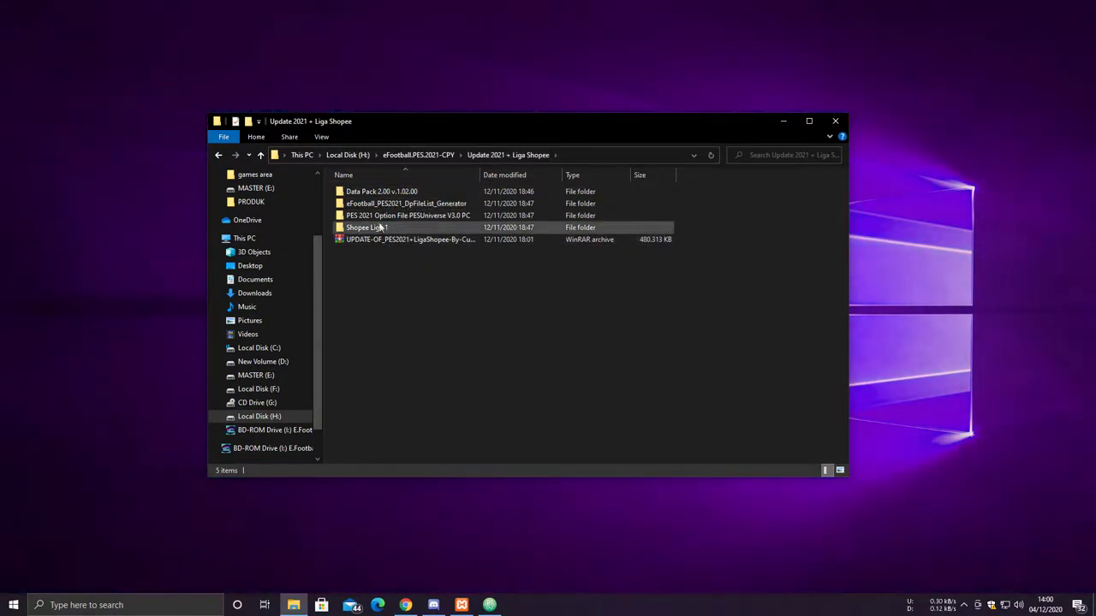
Copy all five items from the "dt80_200E_x64 + Patch 1.20" folder inside "Data Pack 2.00 v.1.02.00".
mouse_move(403, 201)
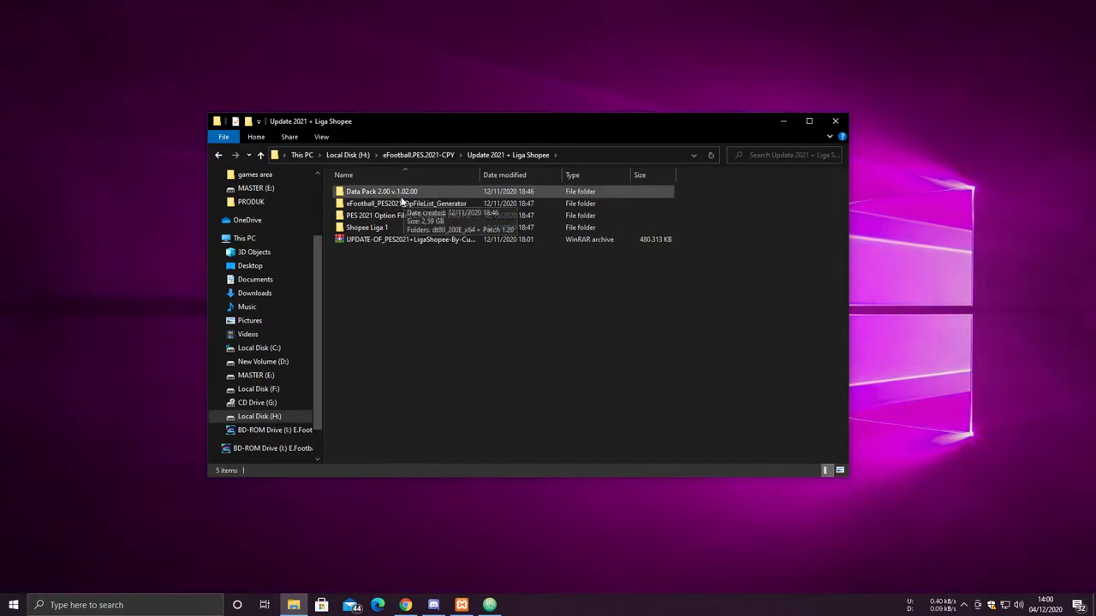
double_click(394, 194)
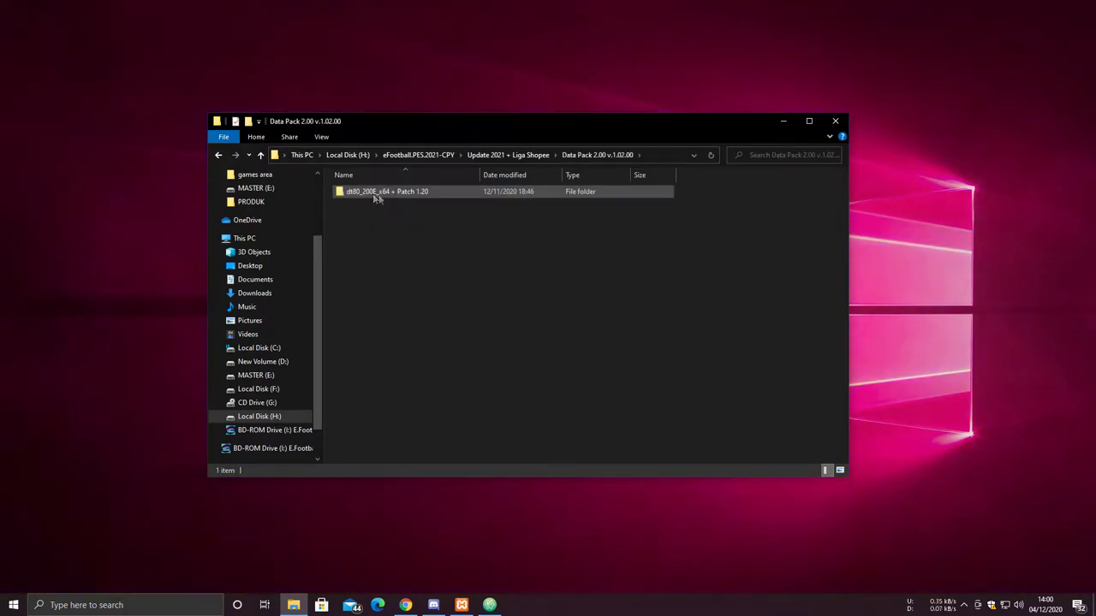
mouse_move(383, 200)
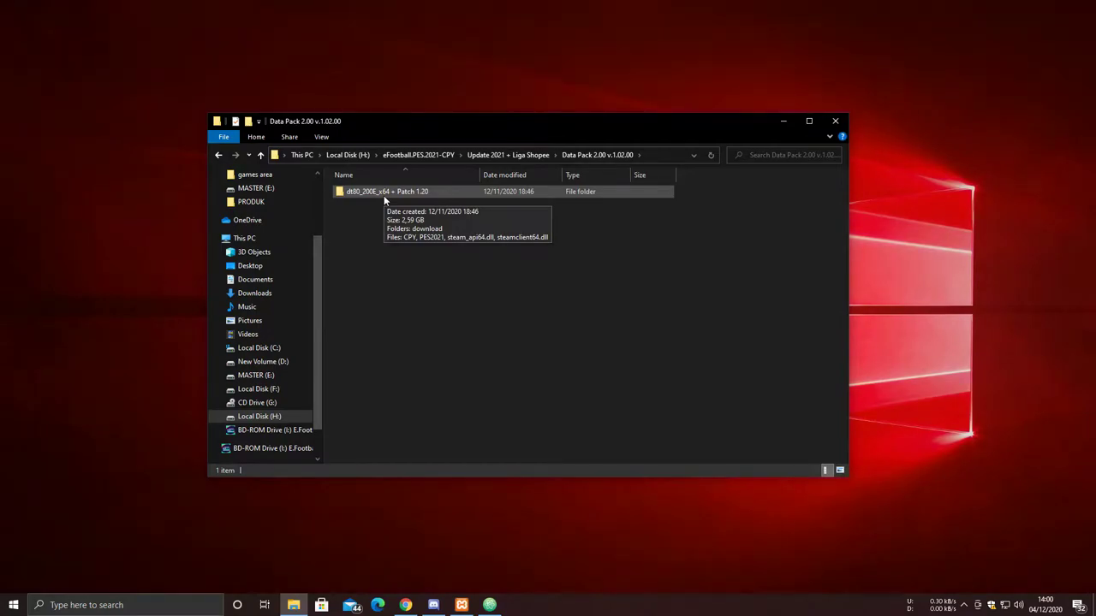
double_click(385, 193)
drag(395, 332, 360, 184)
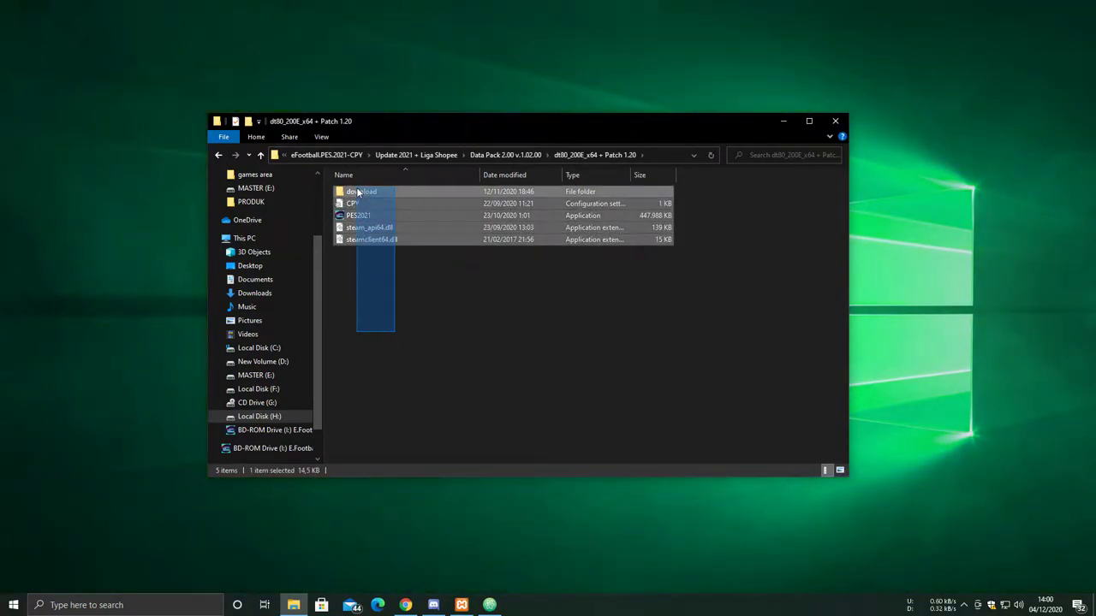
right_click(451, 220)
click(479, 379)
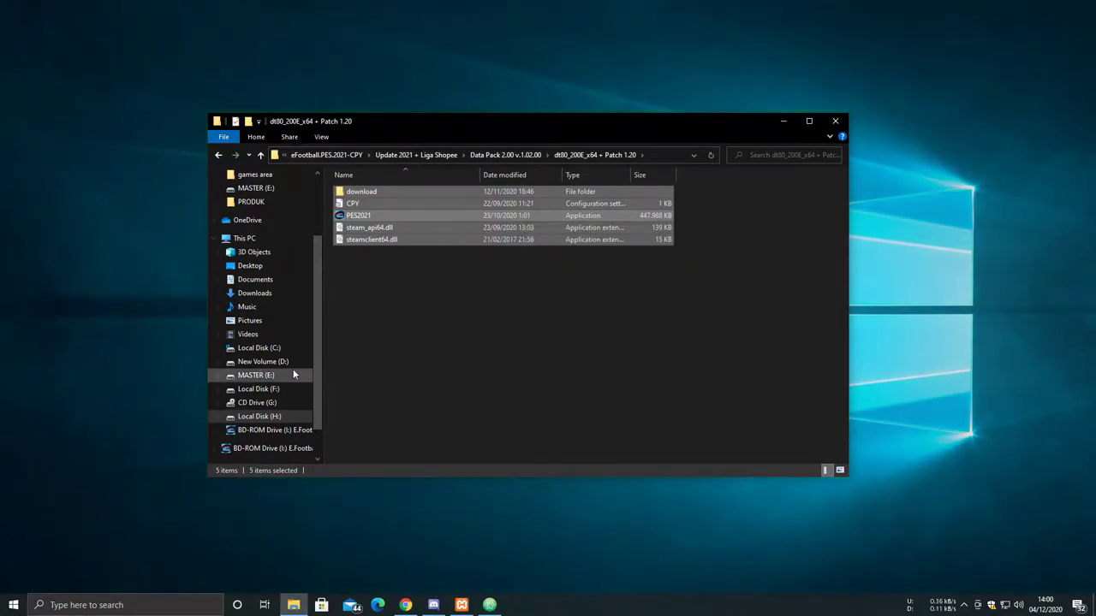
Paste the copied patch files into E:\GAME HITZ\eFootball PES 2021, replacing the existing files.
click(261, 377)
double_click(362, 205)
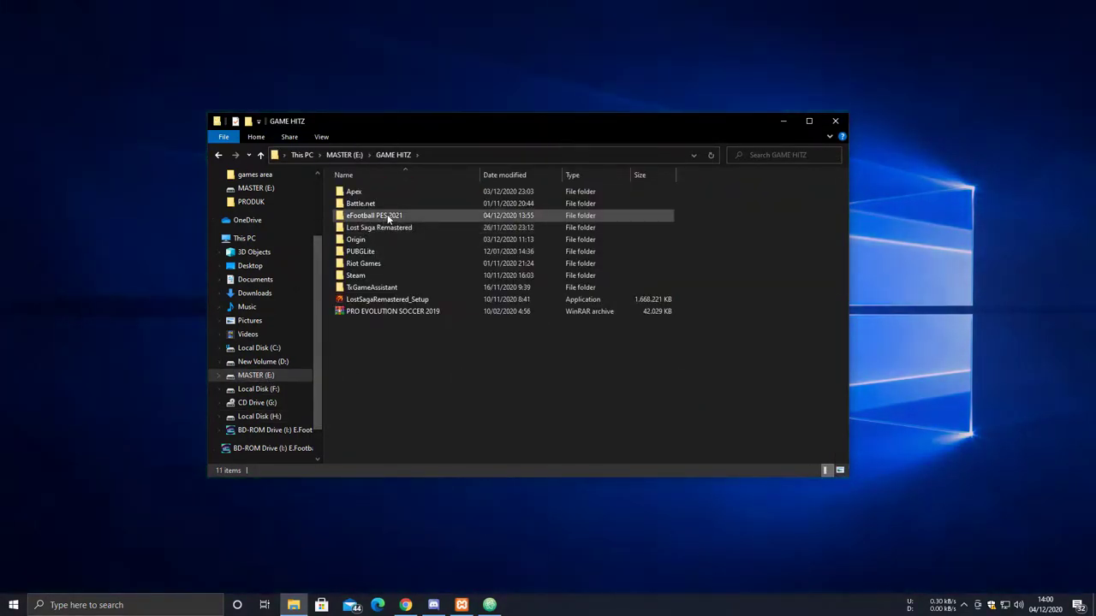
double_click(385, 214)
right_click(464, 379)
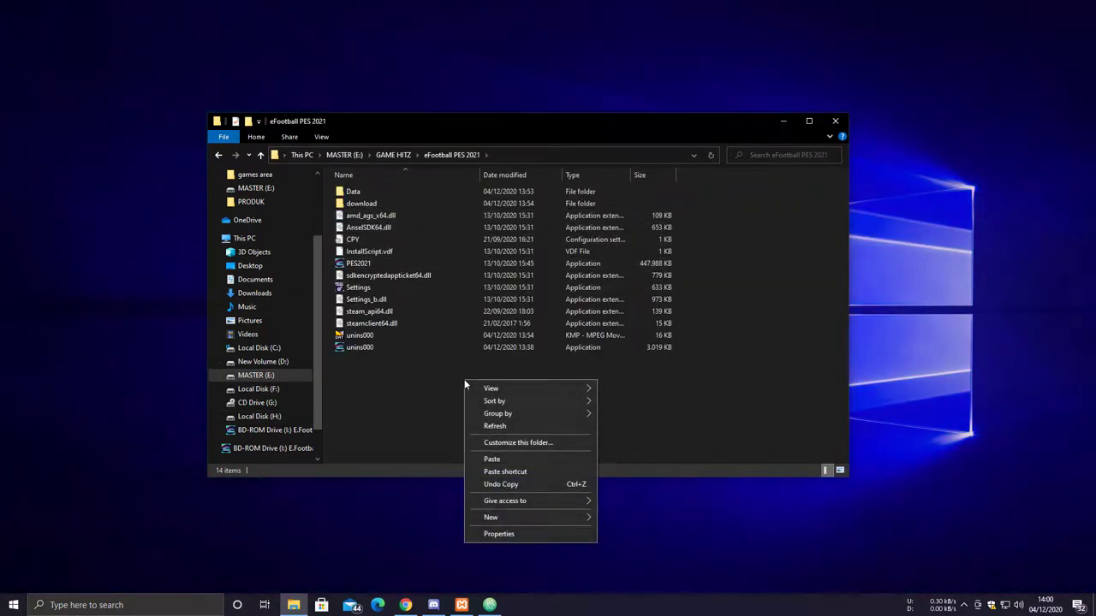
click(493, 460)
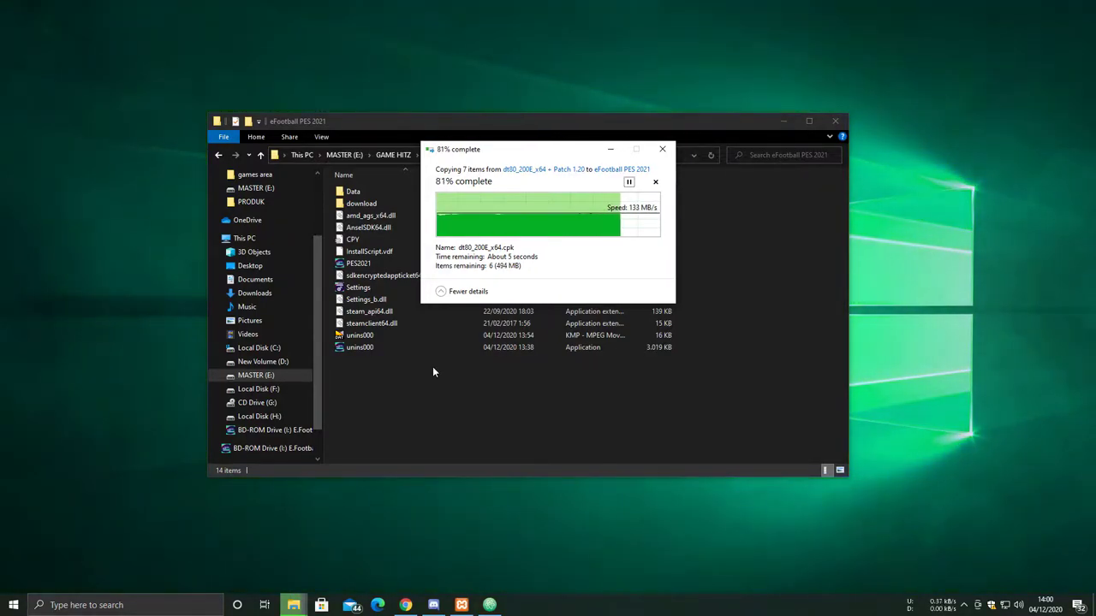
click(574, 209)
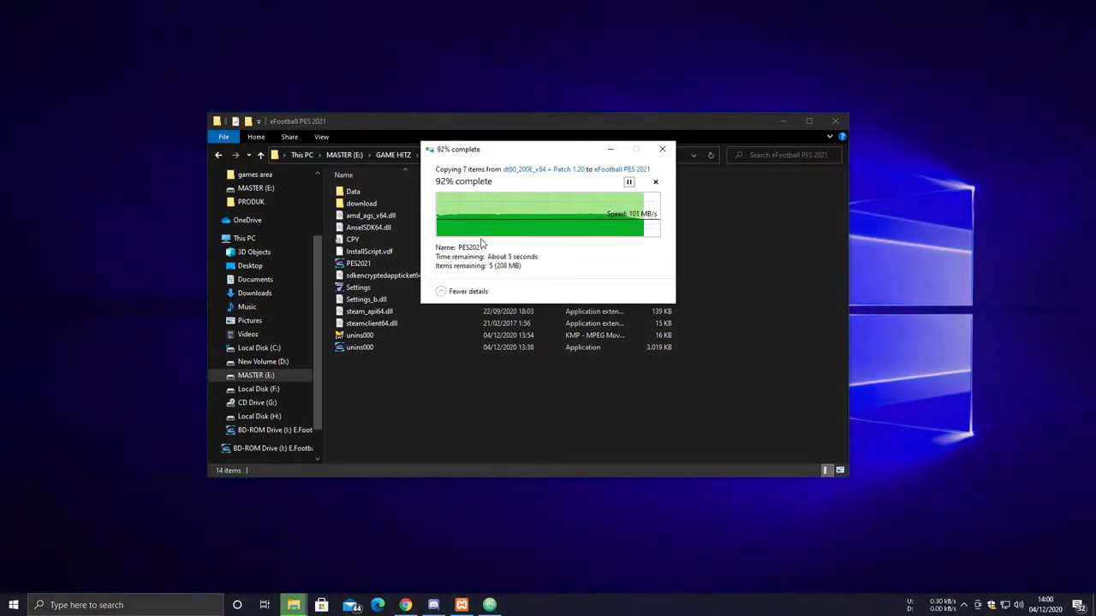
Run eFootball PES2021 DpFileList Generator from its folder in "Update 2021 + Liga Shopee" and allow it to make changes.
click(218, 155)
click(218, 154)
click(219, 154)
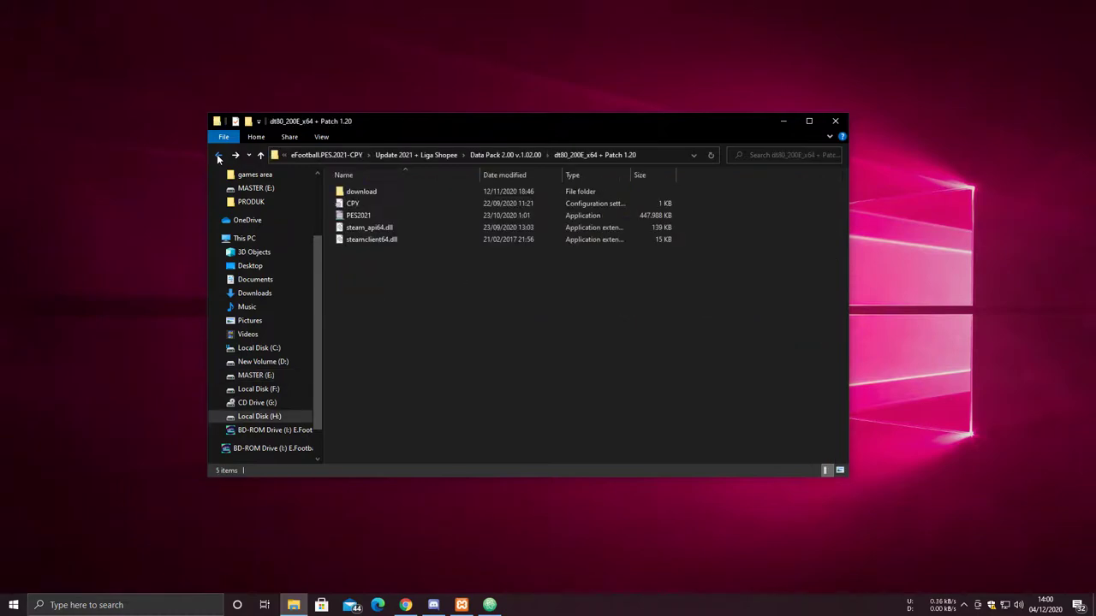
click(218, 155)
click(486, 155)
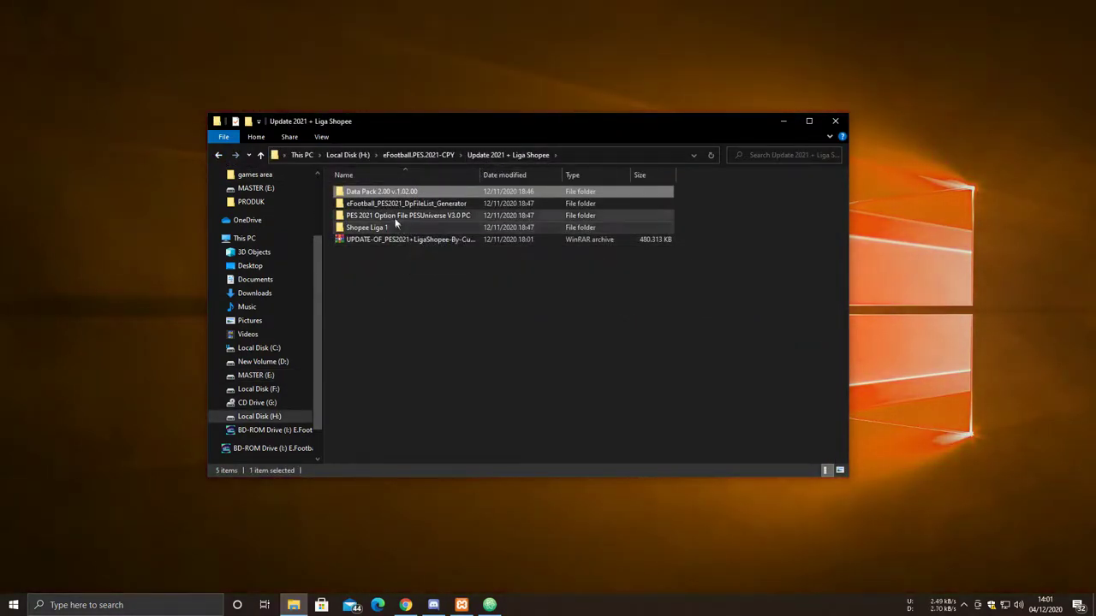
mouse_move(417, 209)
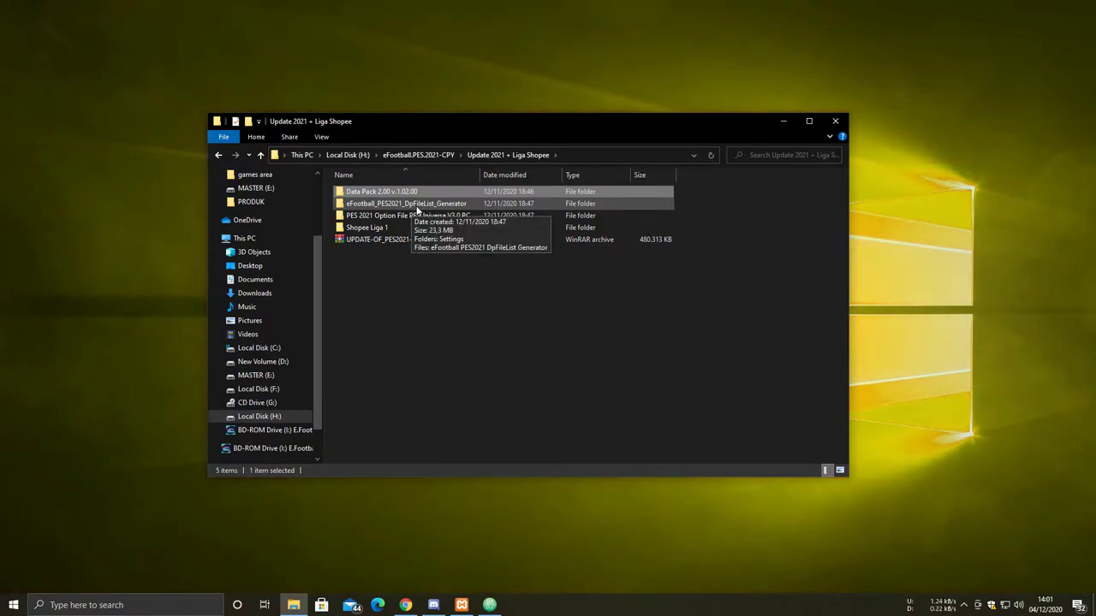
double_click(418, 209)
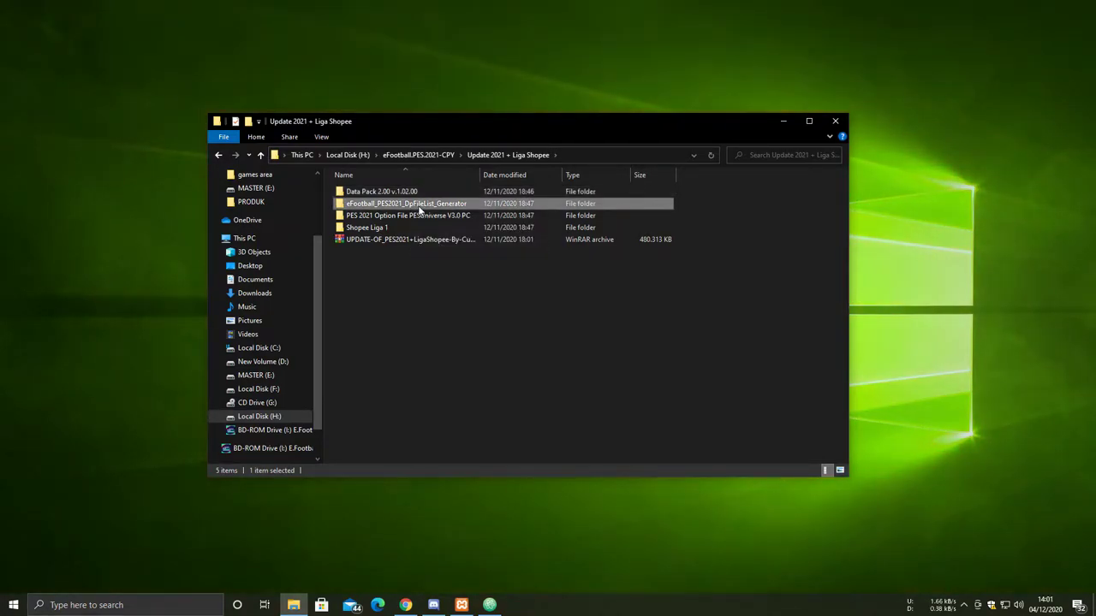
mouse_move(391, 209)
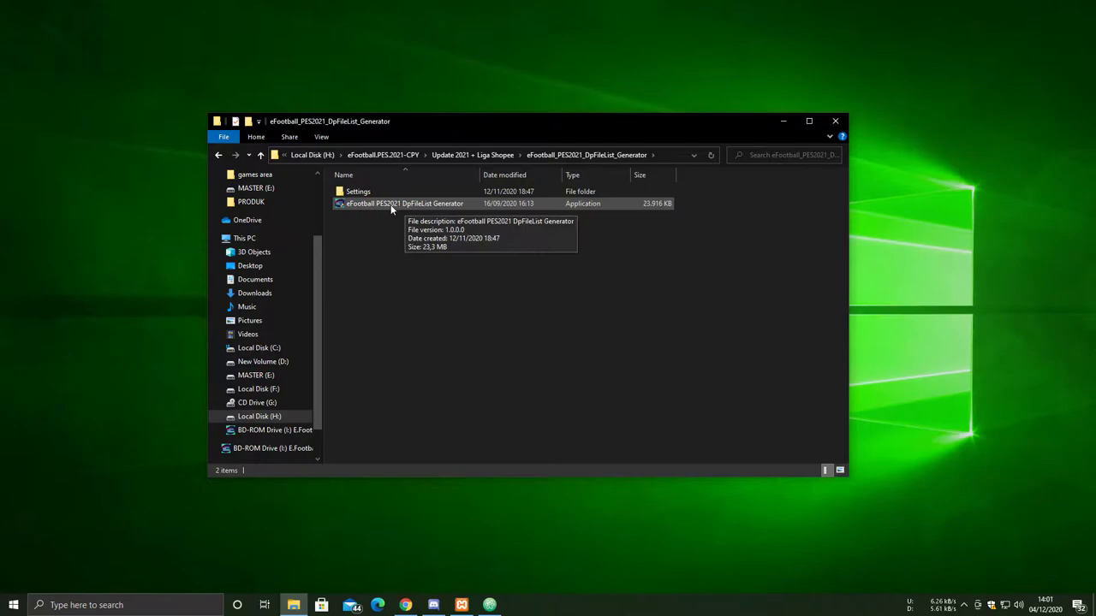
double_click(393, 204)
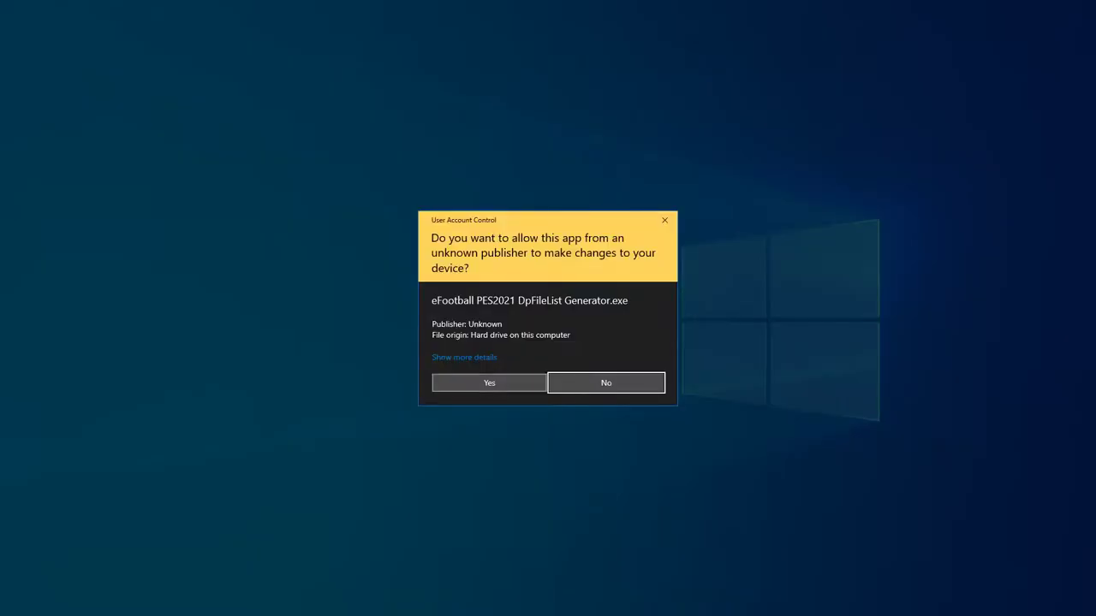
click(513, 390)
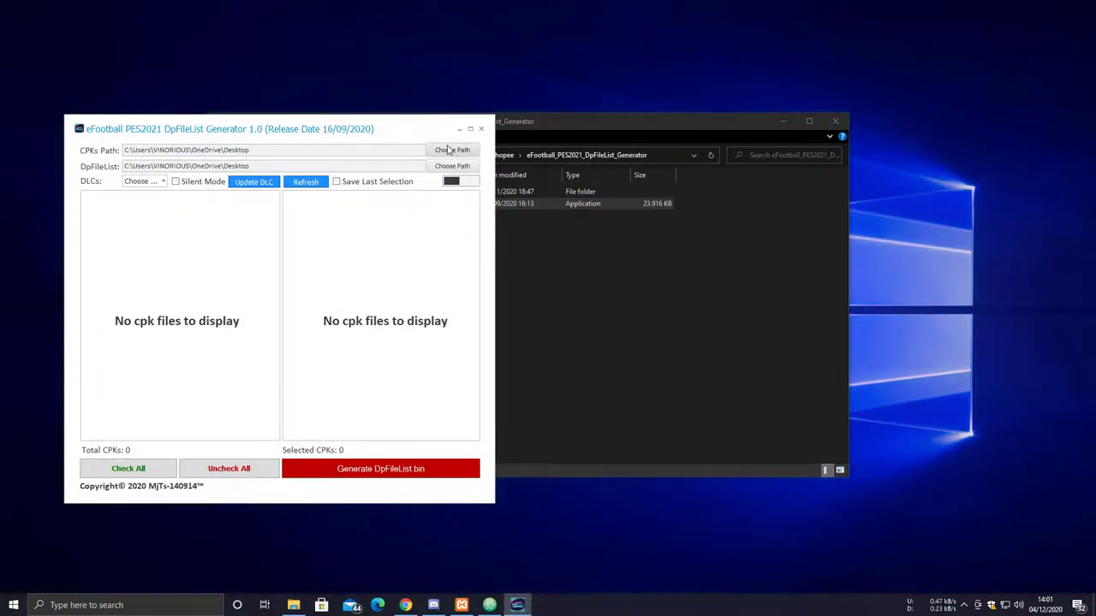
Set the CPKs path to E:\GAME HITZ\eFootball PES 2021\download.
click(446, 151)
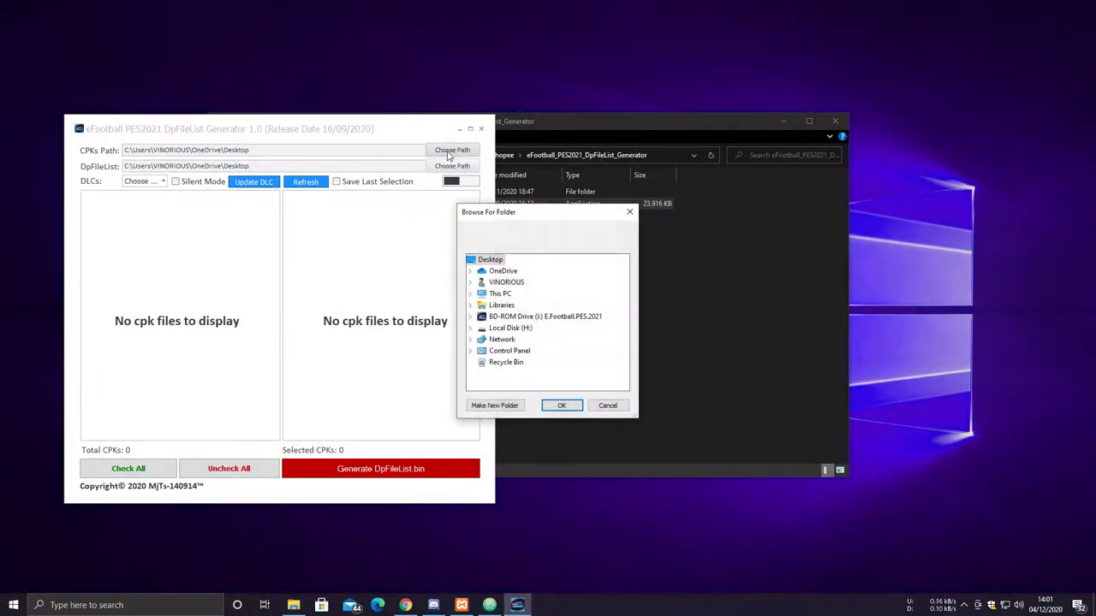
click(469, 294)
click(481, 374)
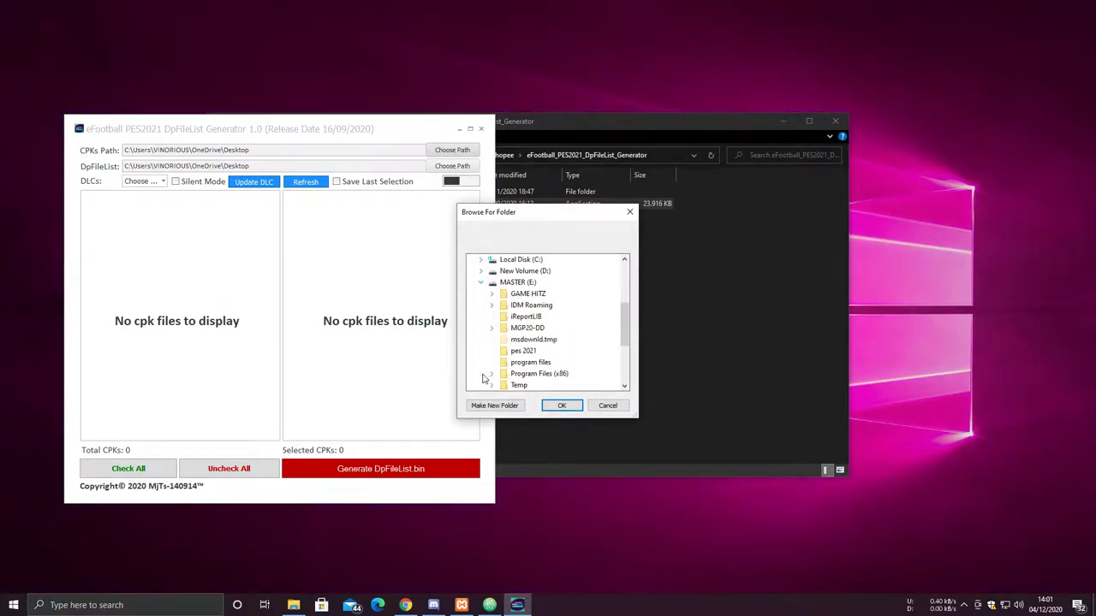
click(492, 306)
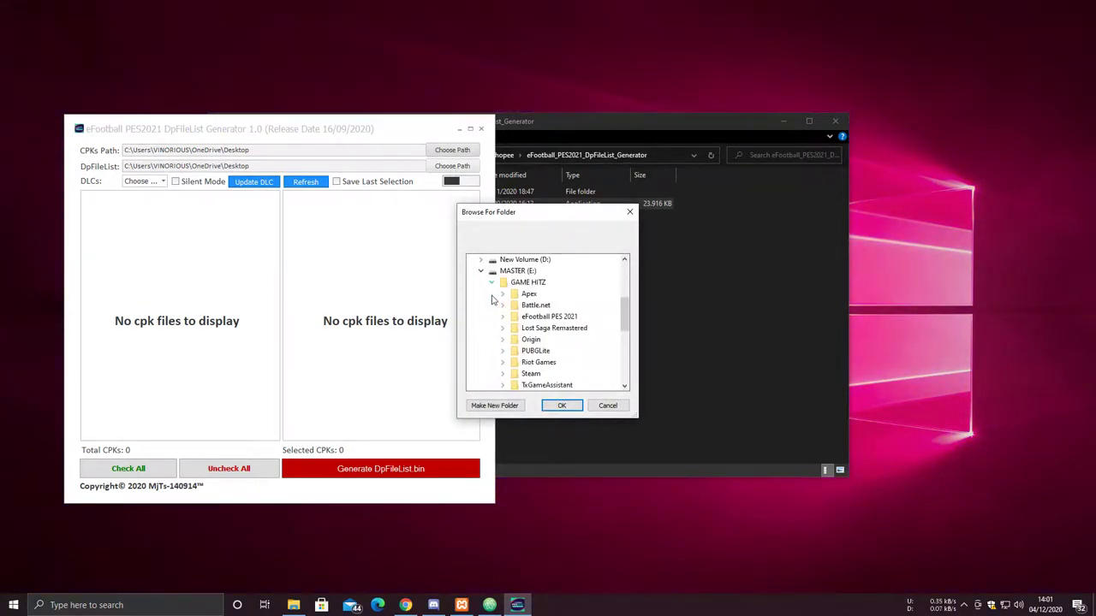
double_click(541, 317)
click(546, 340)
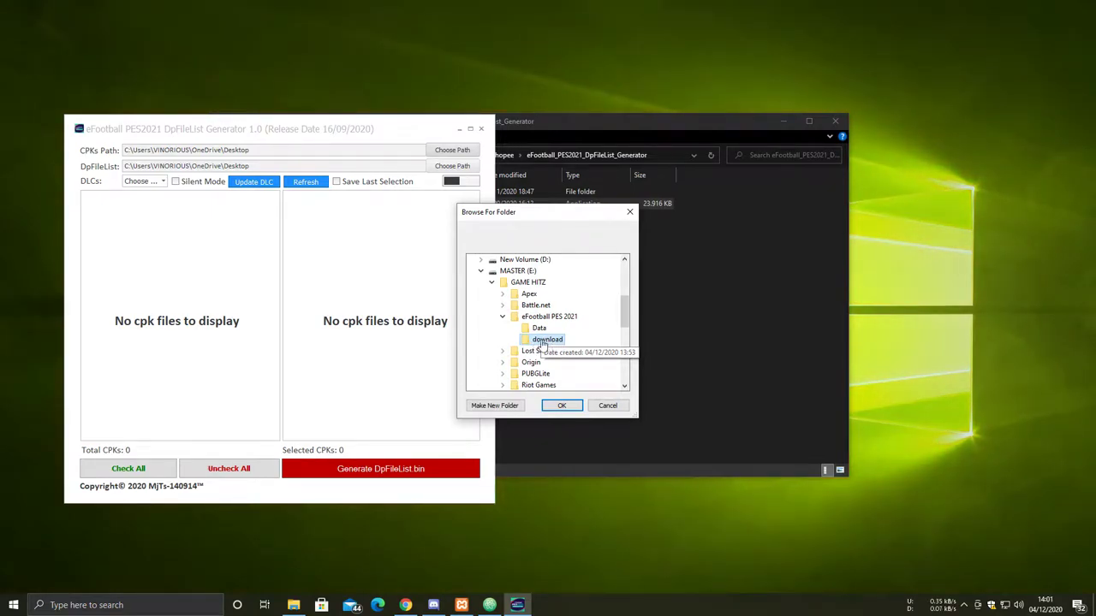
click(562, 405)
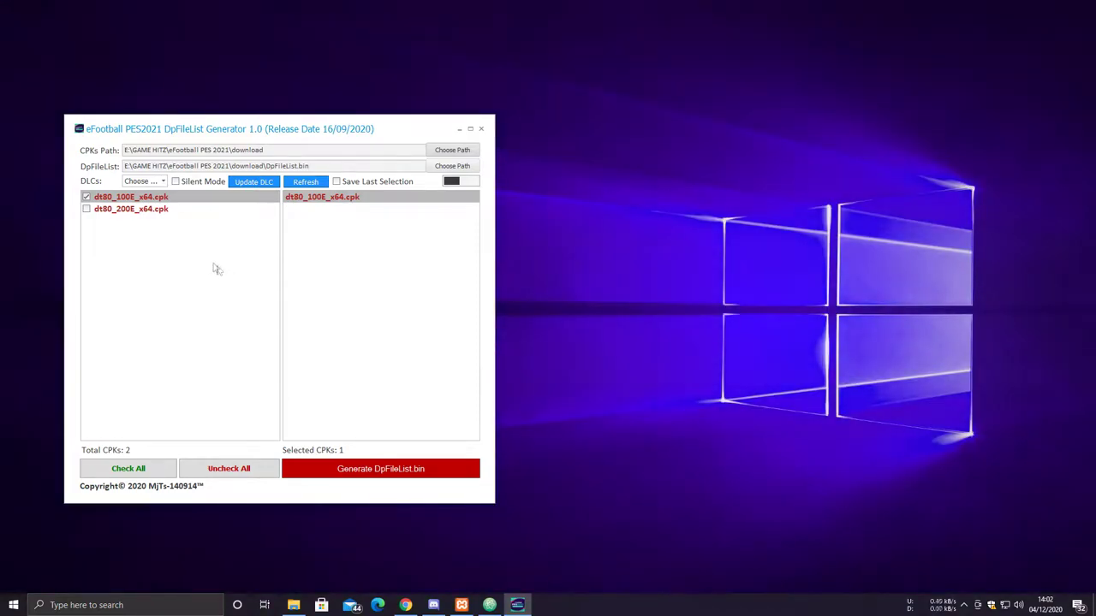
Include dt80_200E_x64.cpk, set DLCs to No DLC, and generate DpFileList.bin.
click(87, 210)
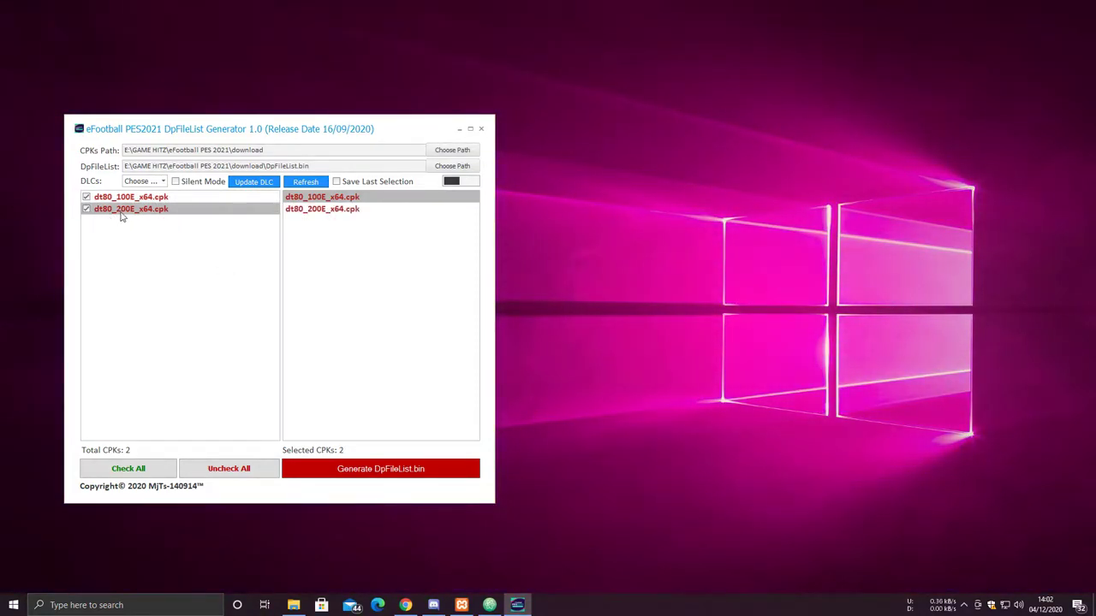
click(157, 183)
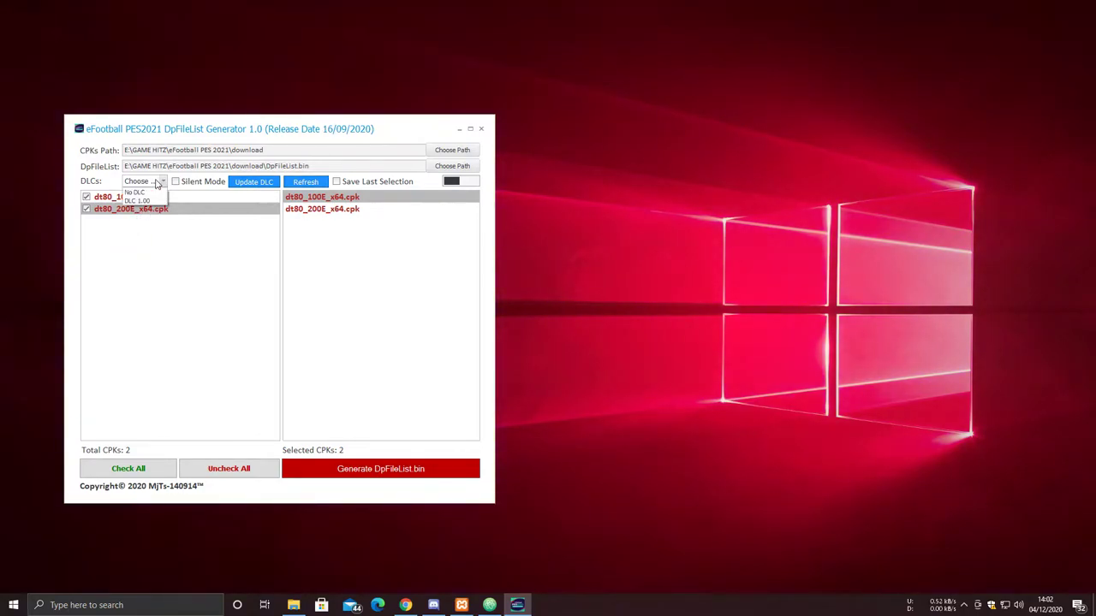
click(135, 194)
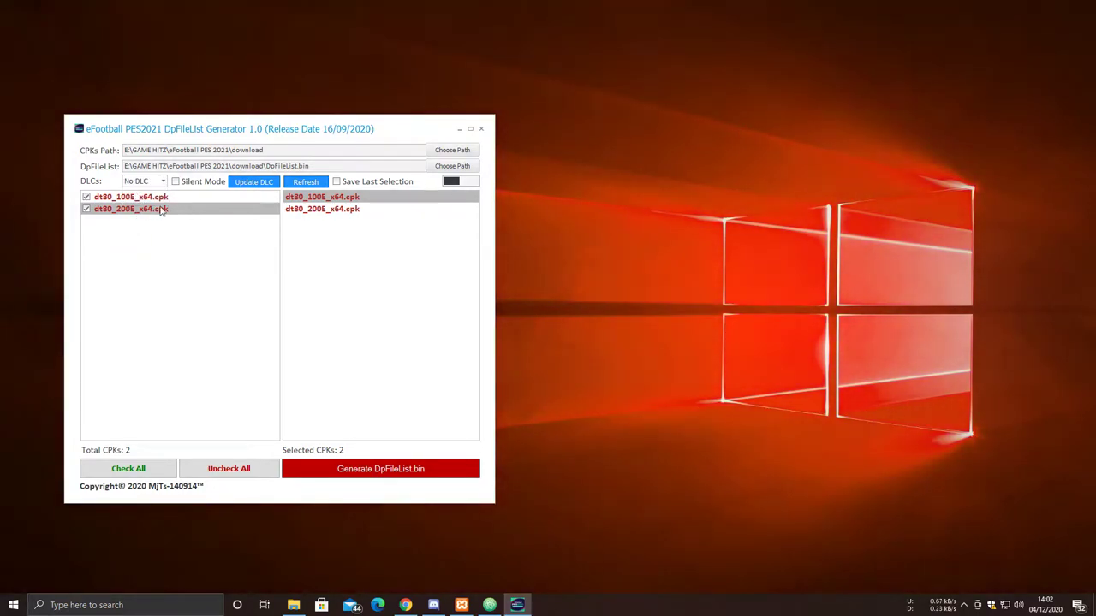
click(372, 470)
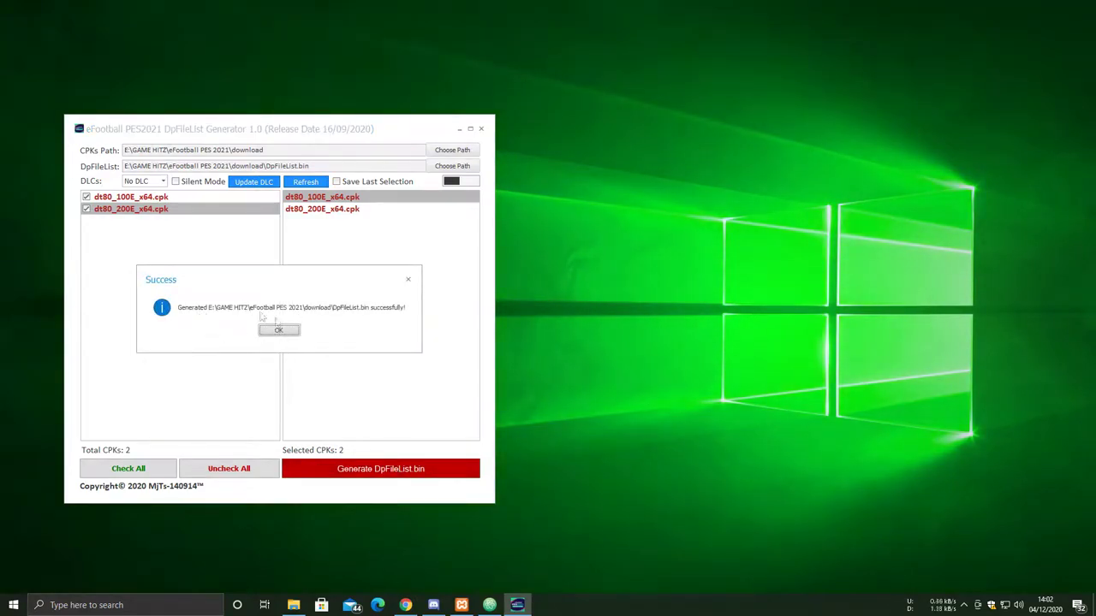
click(277, 331)
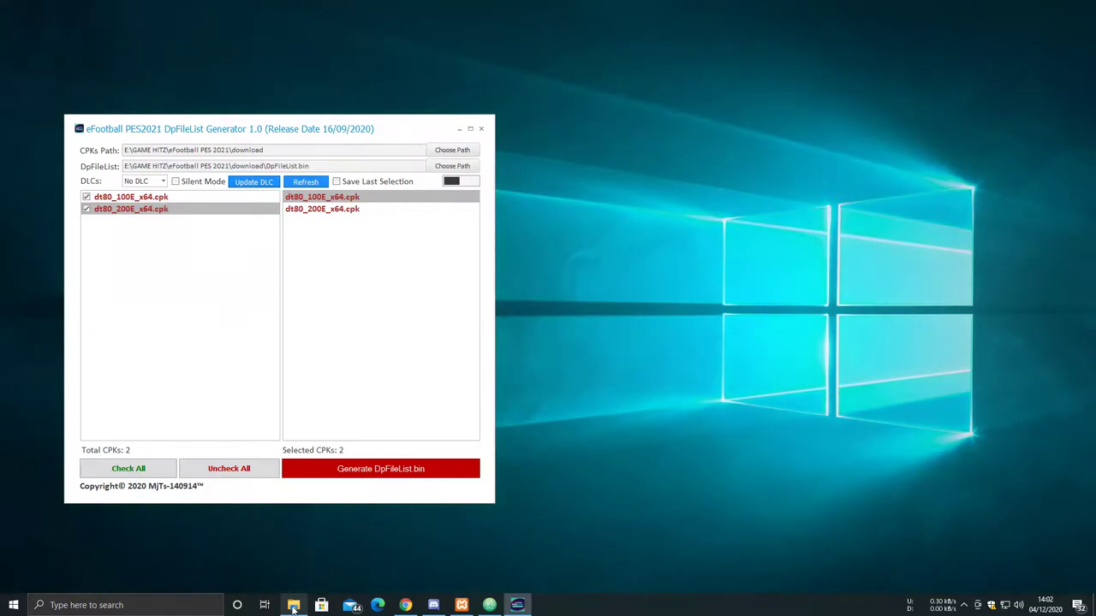
Close the DpFileList Generator and launch the PES2021 application from E:\GAME HITZ\eFootball PES 2021.
click(299, 609)
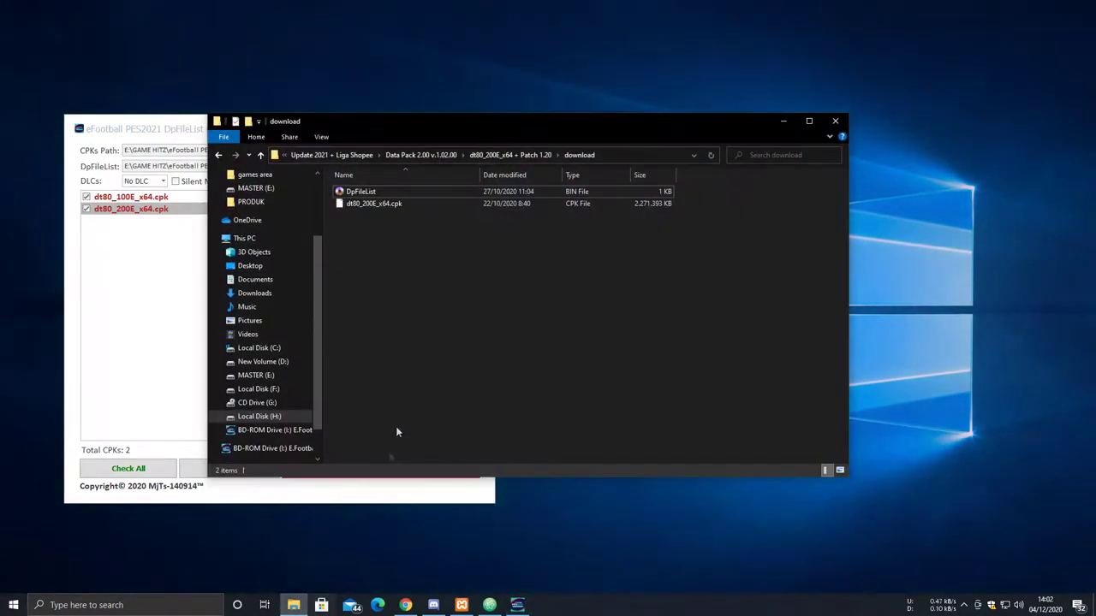
click(256, 374)
double_click(374, 204)
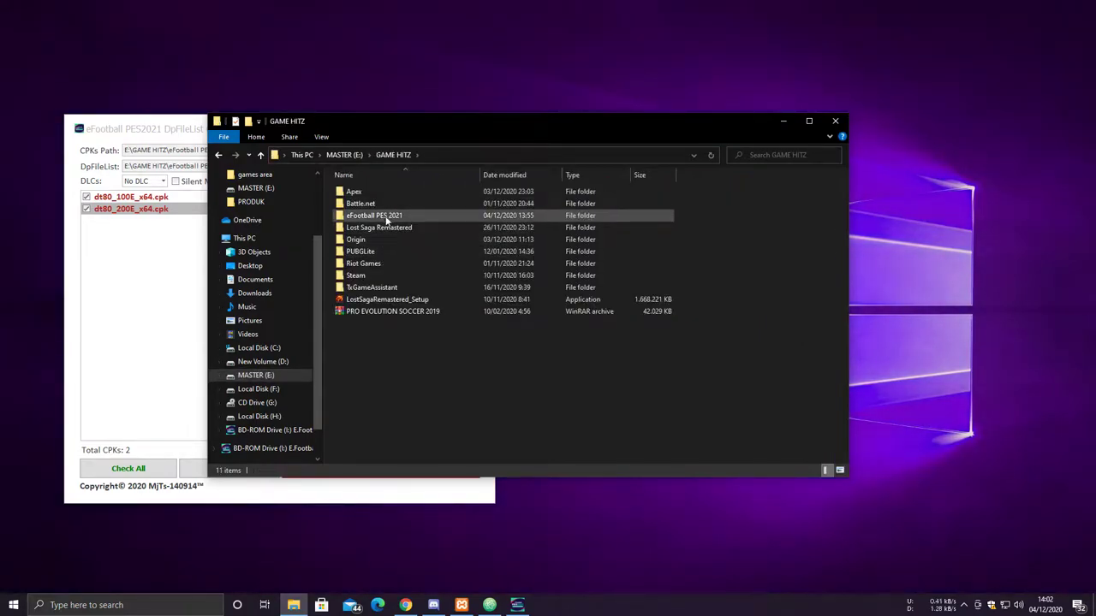
click(517, 605)
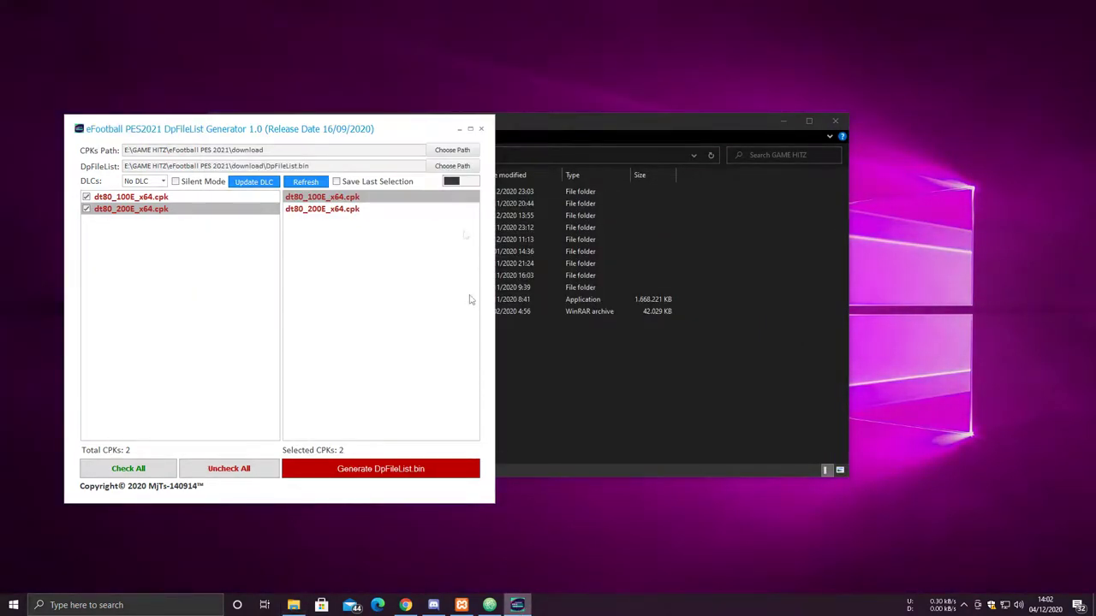
click(480, 128)
double_click(380, 215)
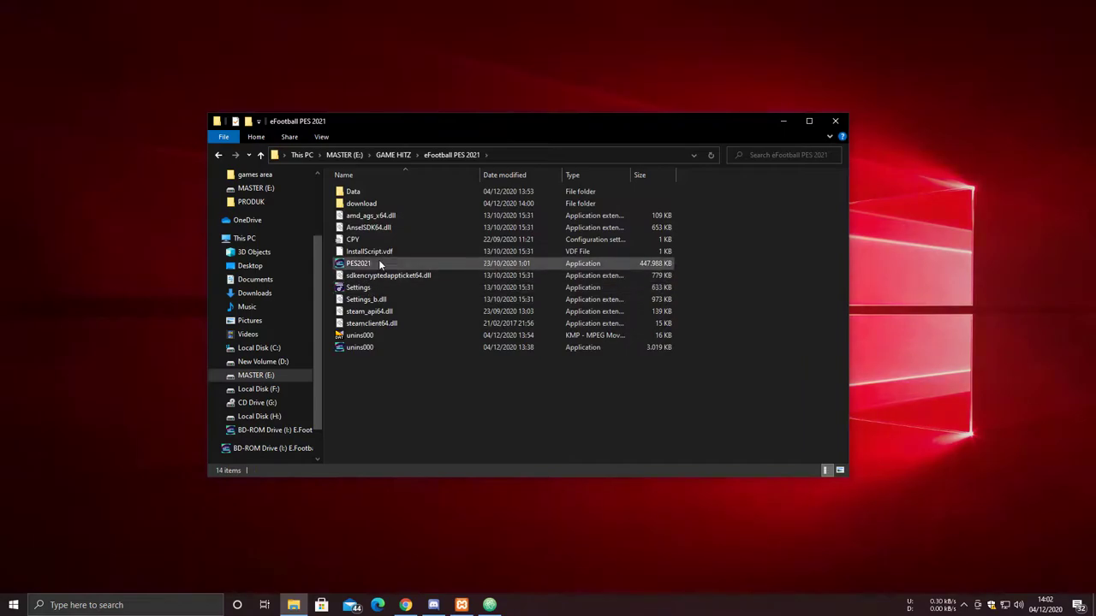
double_click(359, 264)
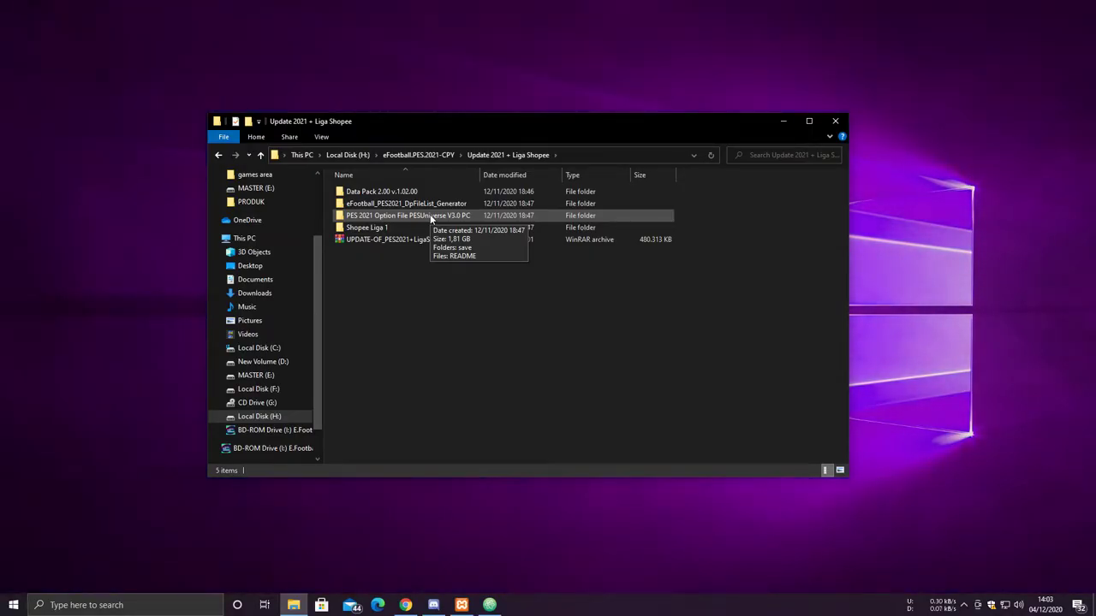
Copy all files from the save folder of PES 2021 Option File PESUniverse V3.0 PC.
double_click(429, 216)
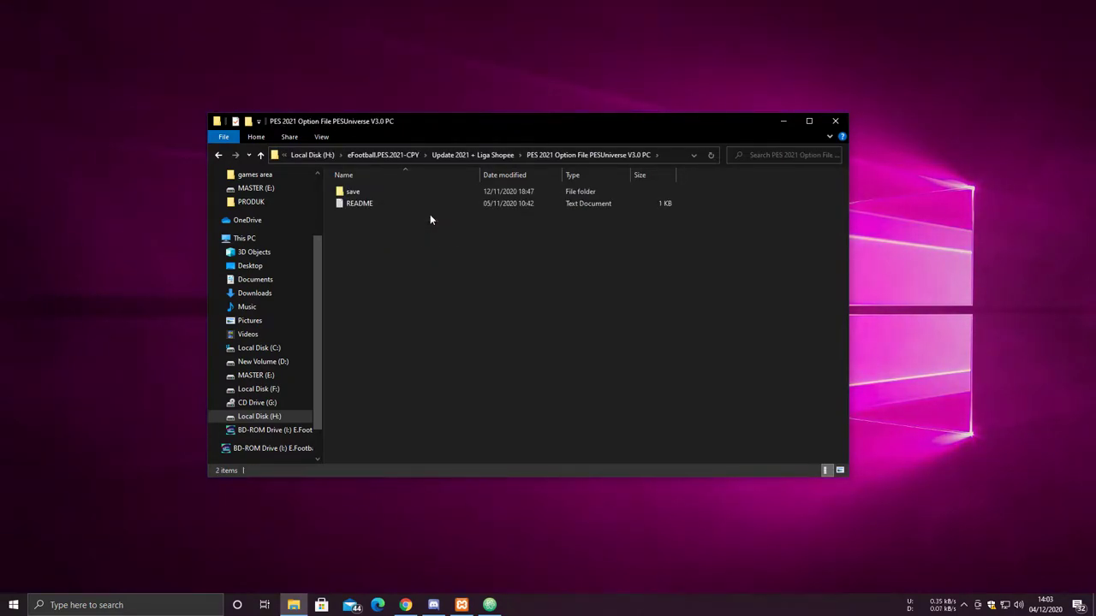
double_click(376, 194)
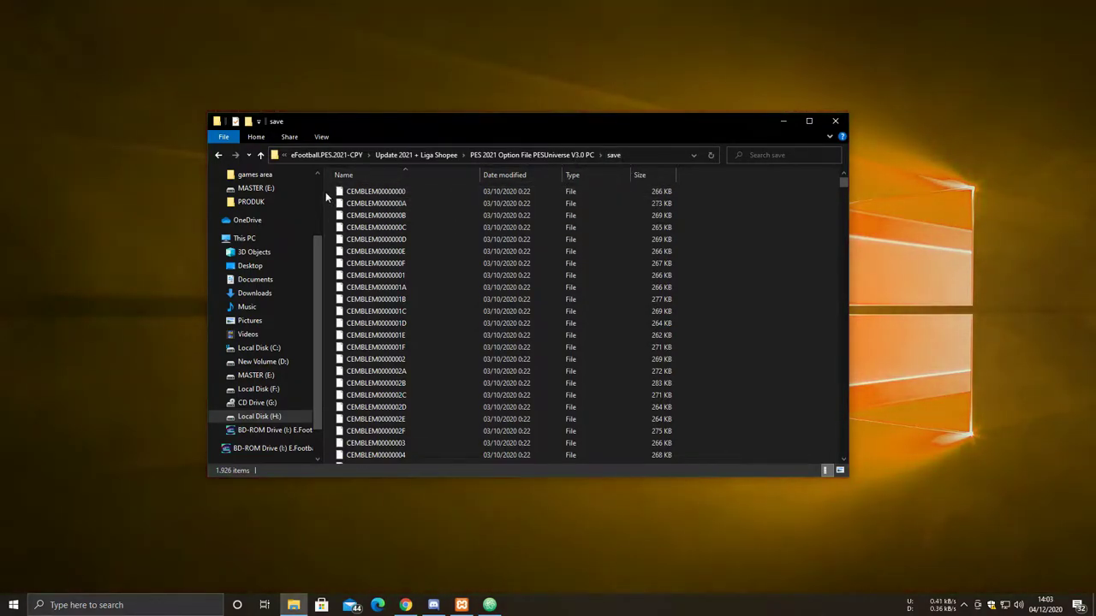
key(ctrl+a)
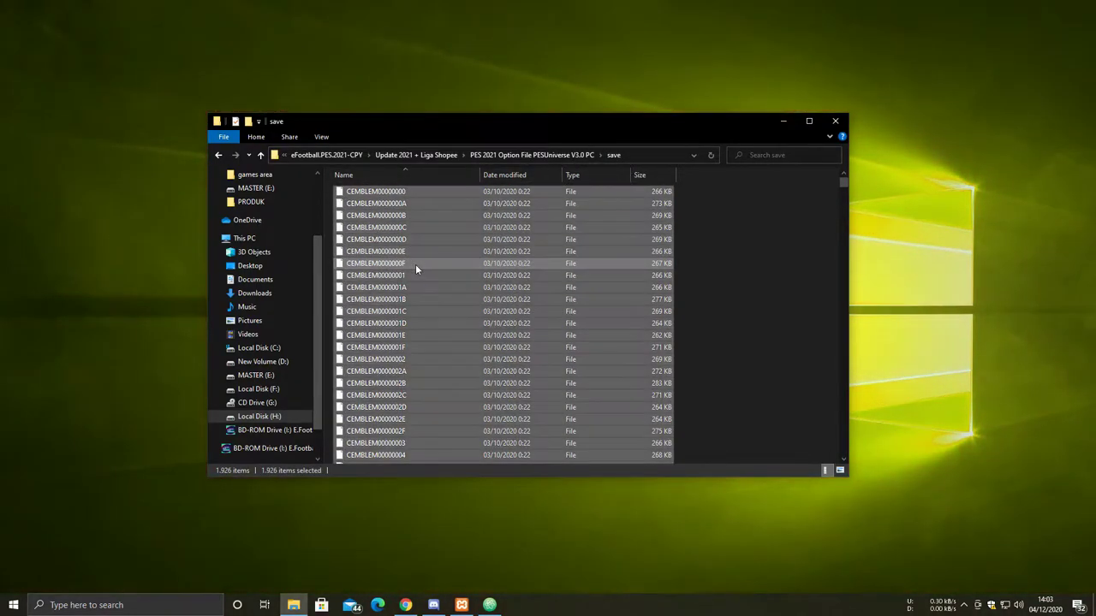
click(547, 155)
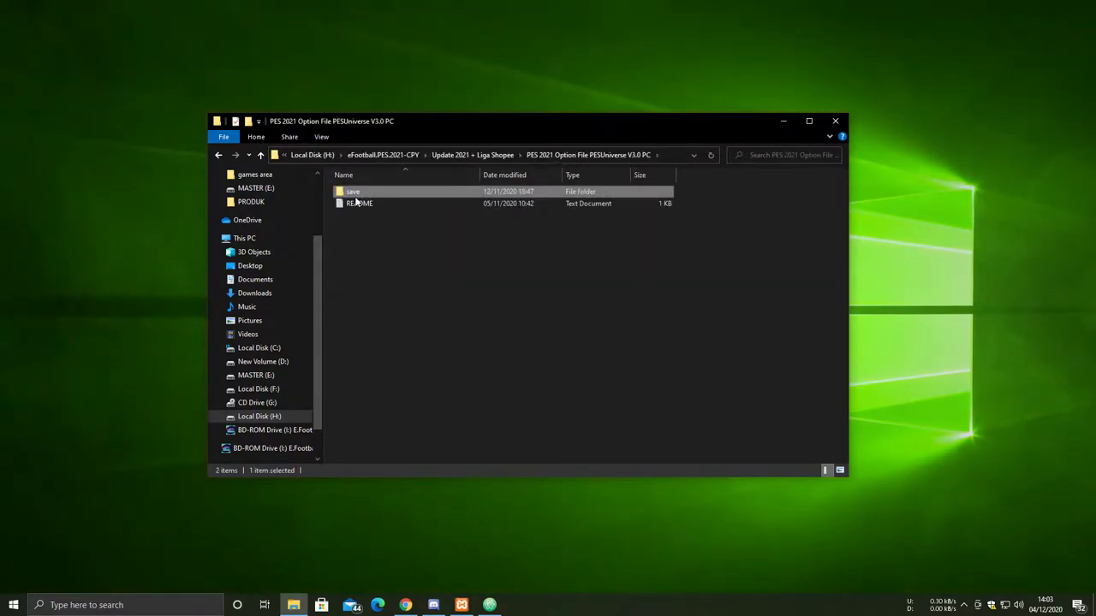
Paste the option files into the numbered profile's save folder under Documents\KONAMI\eFootball PES 2021 SEASON UPDATE, replacing the existing files.
click(257, 280)
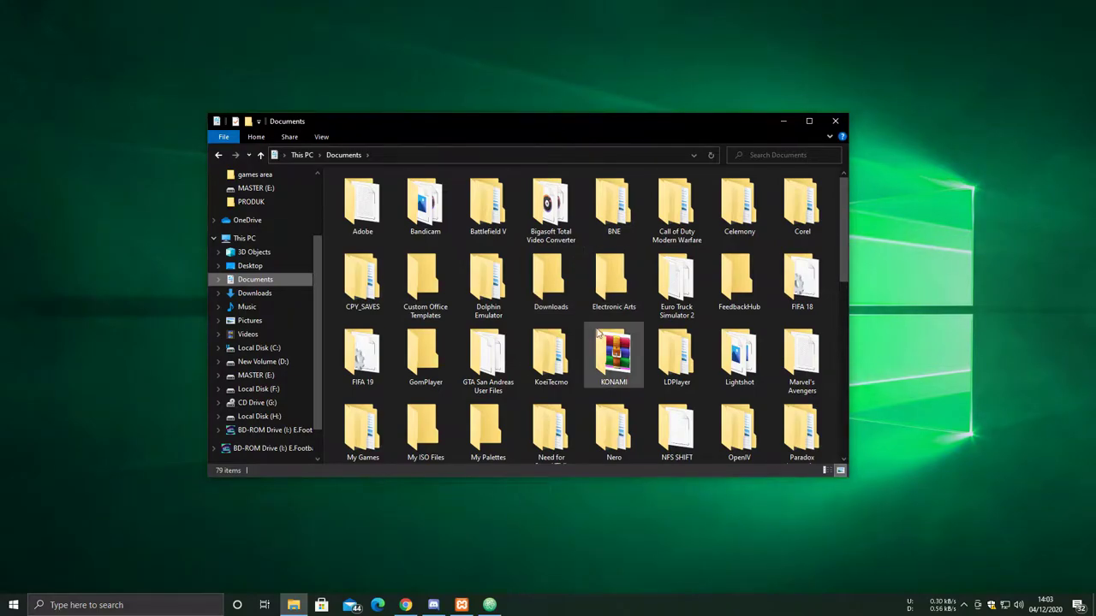
scroll(576, 377, down, 1)
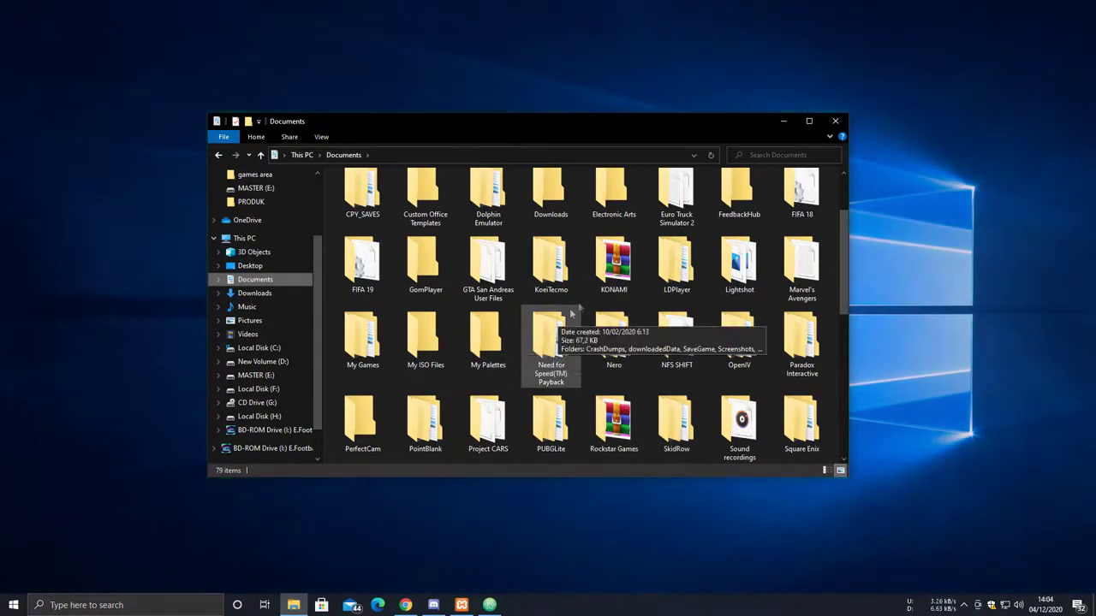
double_click(619, 267)
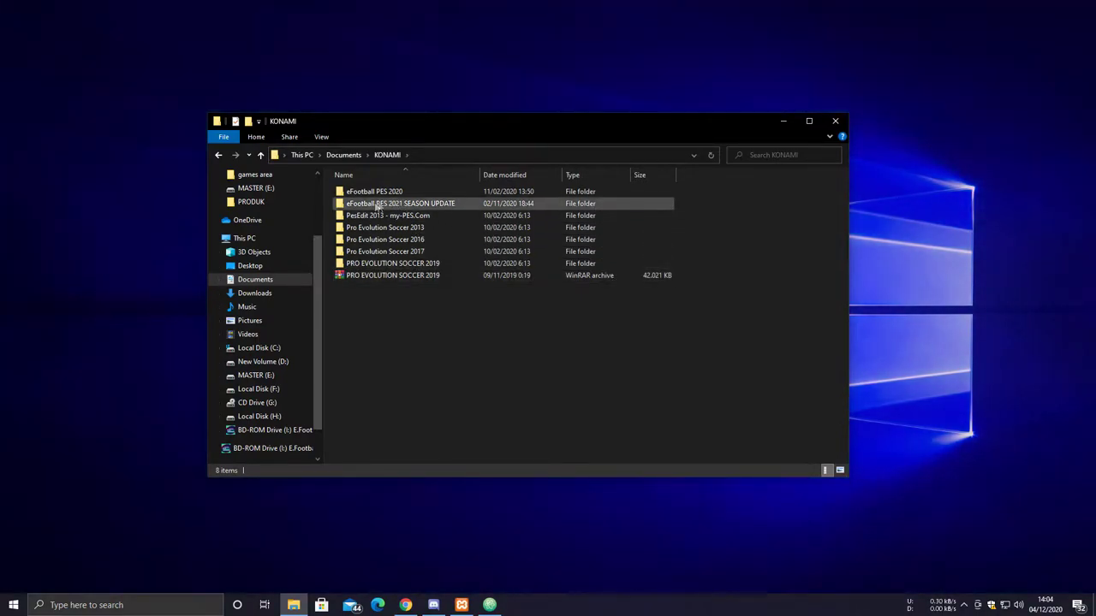
double_click(410, 206)
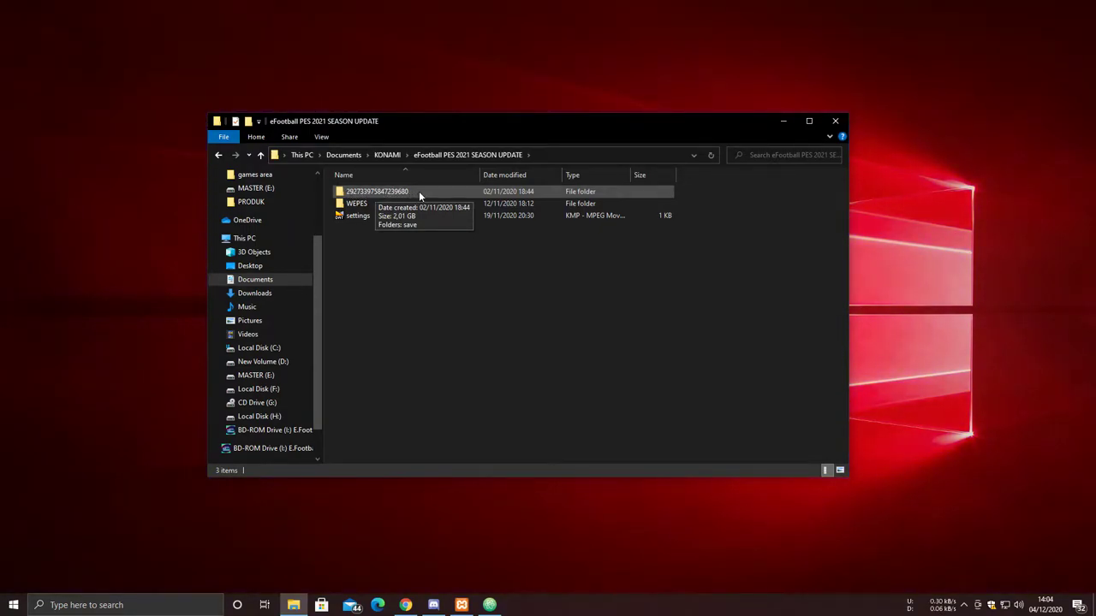
double_click(419, 192)
double_click(377, 193)
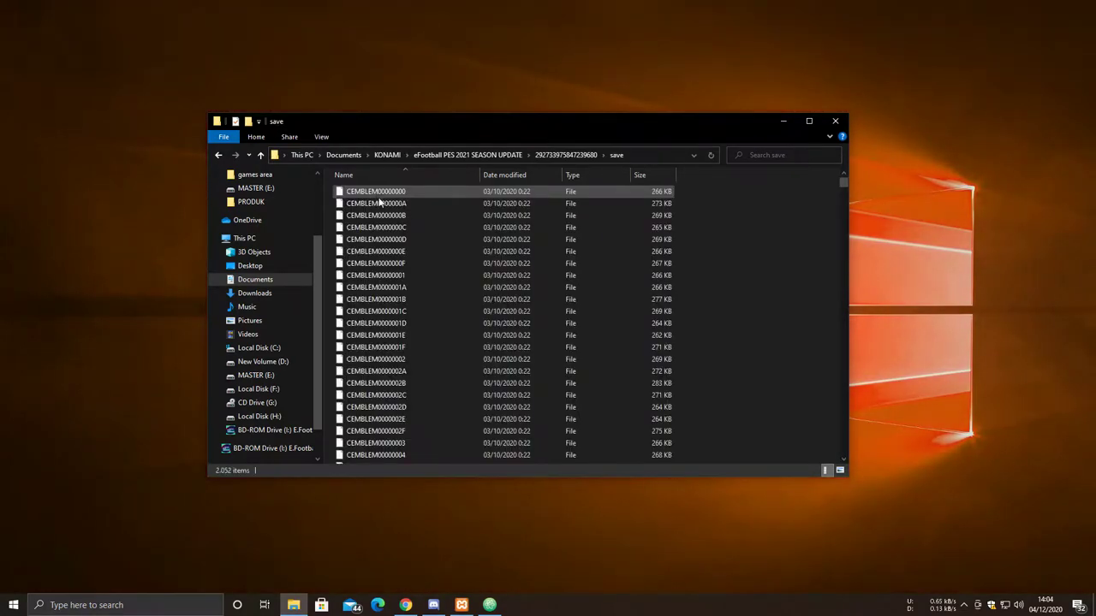
click(440, 282)
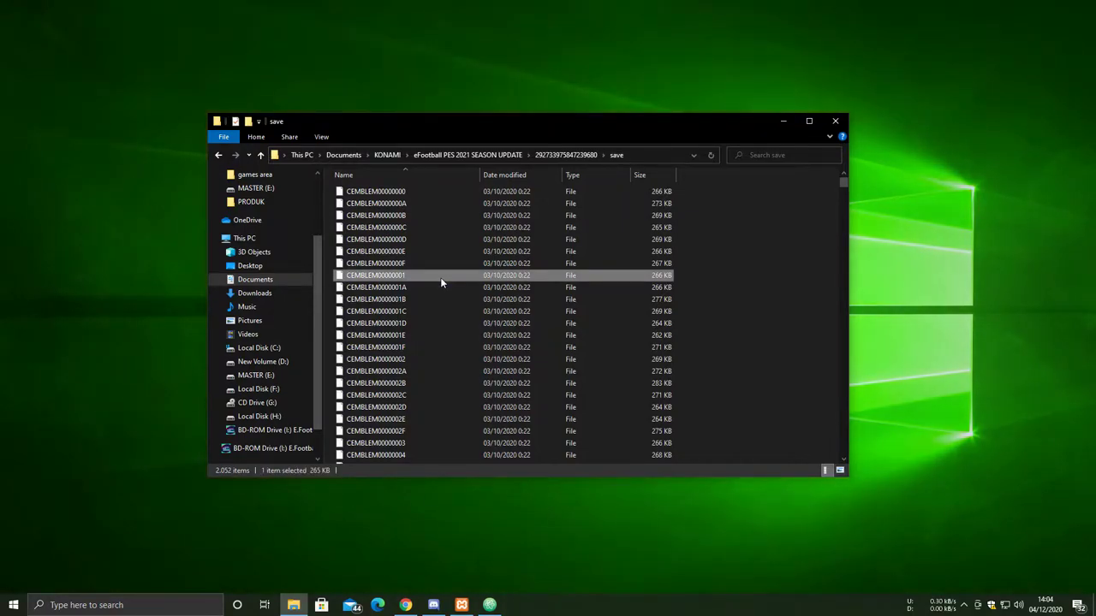
key(ctrl+v)
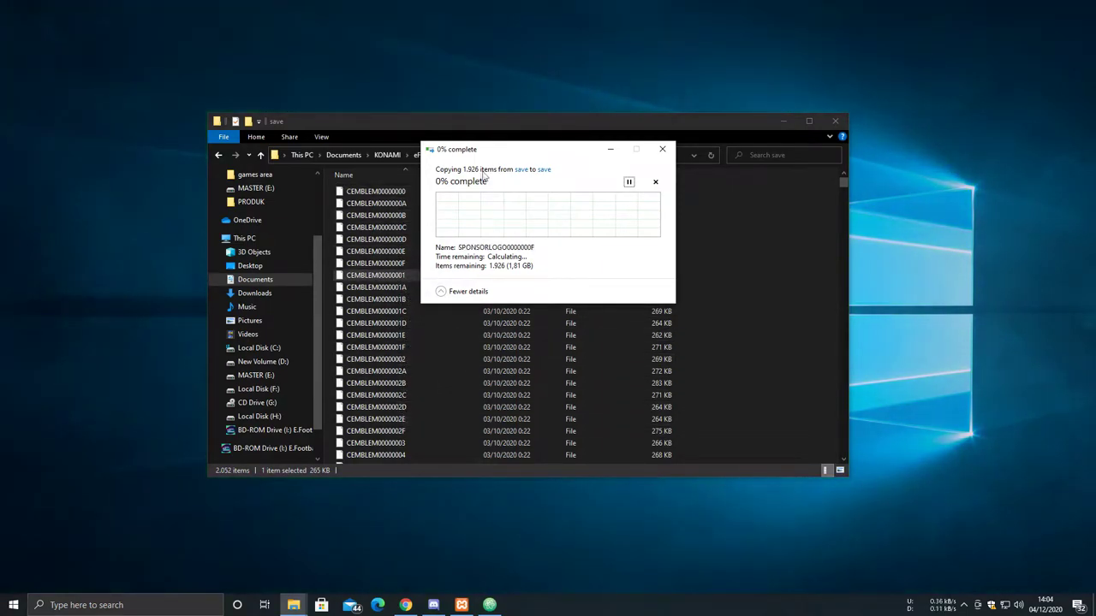
drag(514, 151, 858, 236)
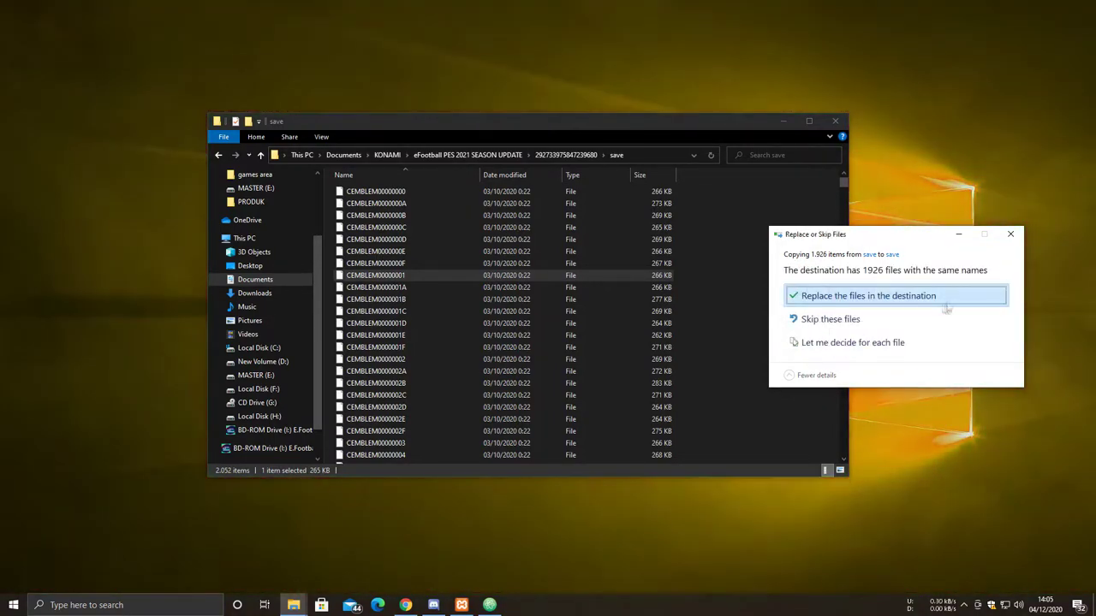
click(866, 292)
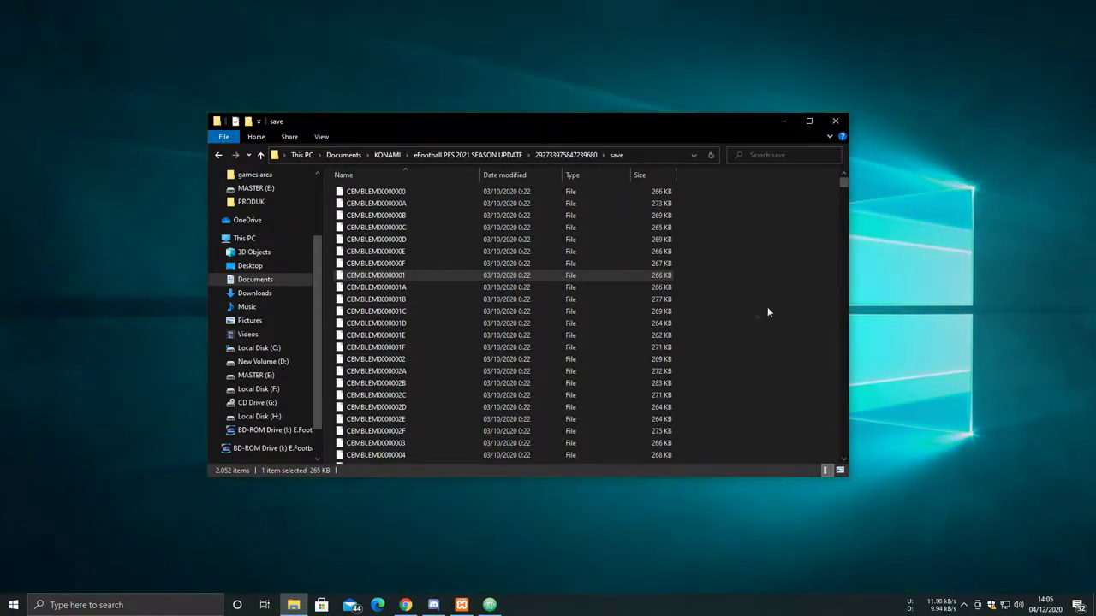
key(ctrl+a)
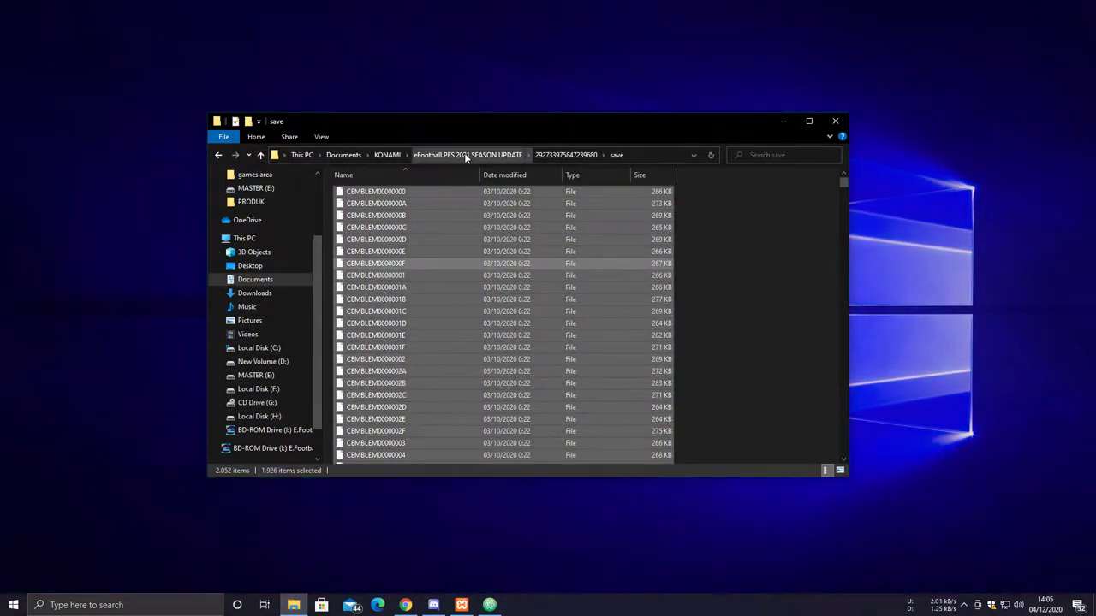
Copy the Shopee Liga 1 folder from H:\eFootball.PES.2021-CPY\Update 2021 + Liga Shopee.
click(266, 416)
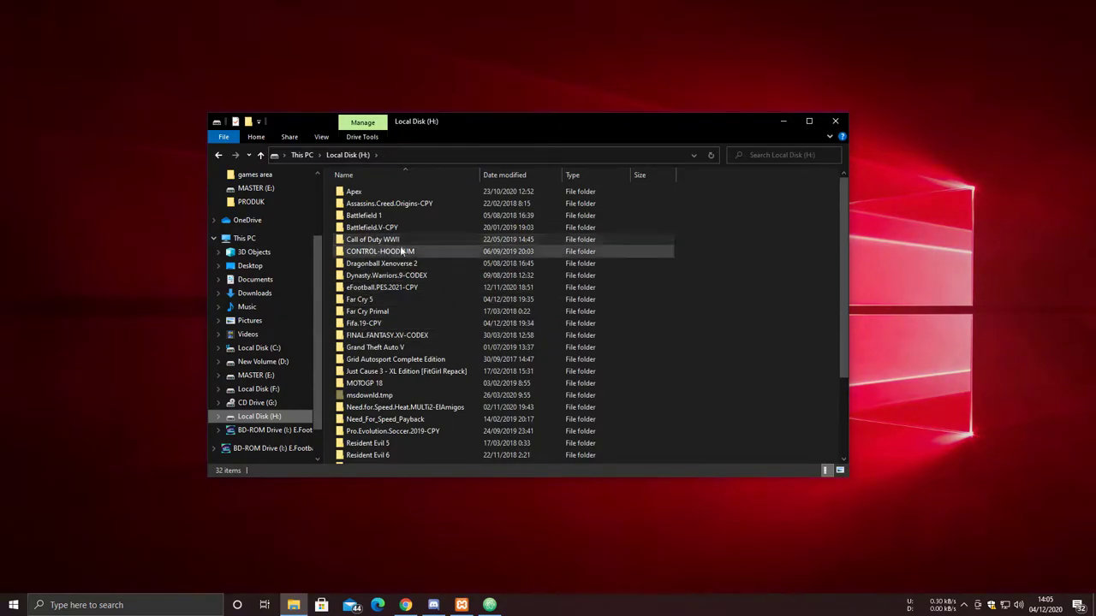
double_click(381, 289)
double_click(387, 215)
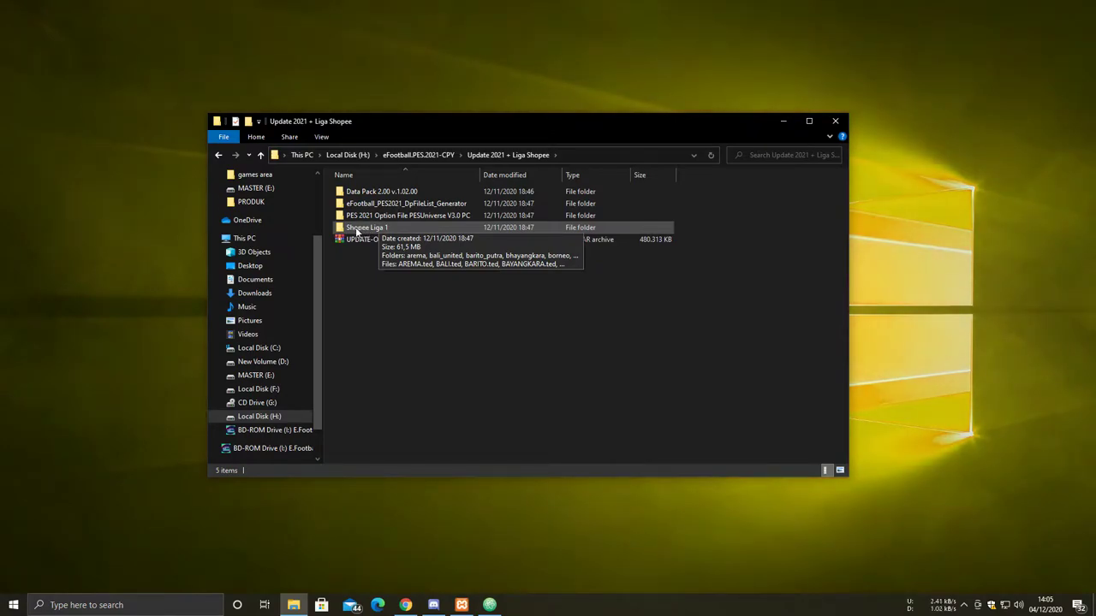
double_click(367, 228)
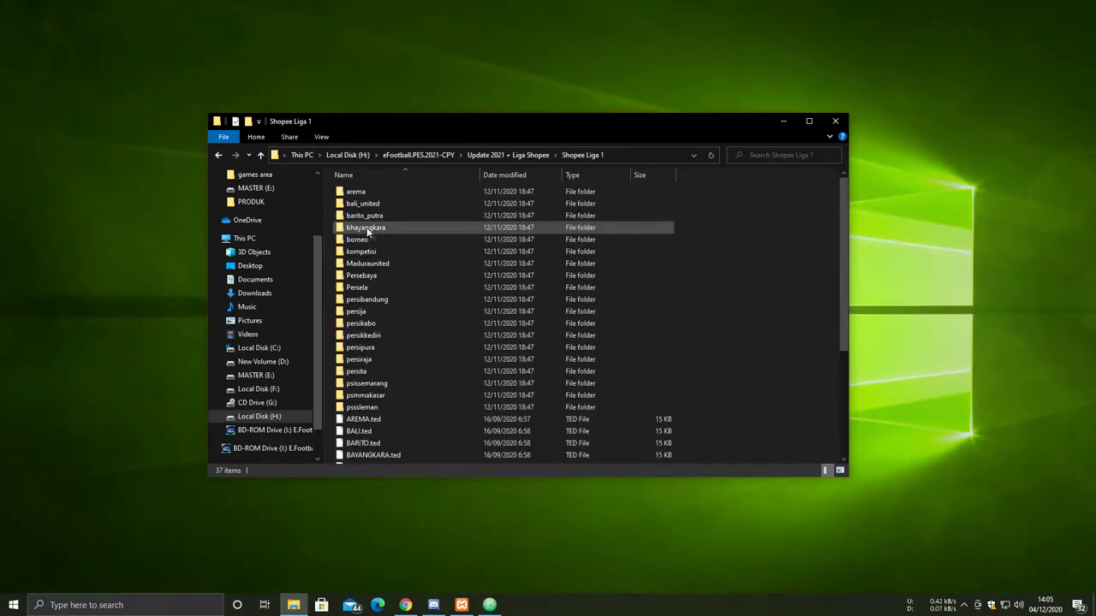
click(526, 157)
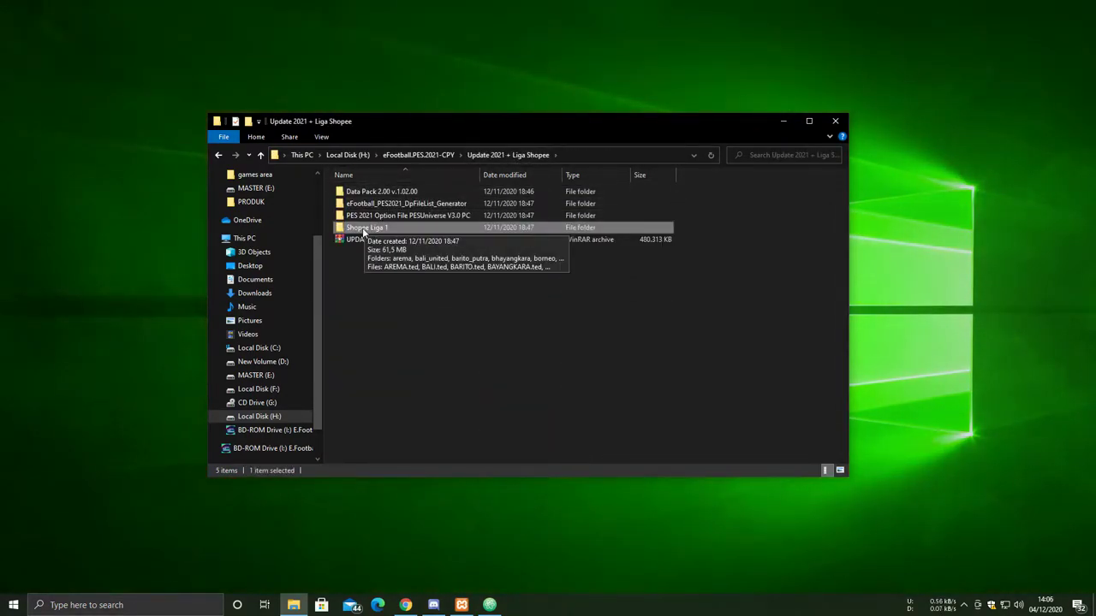
right_click(377, 231)
click(404, 505)
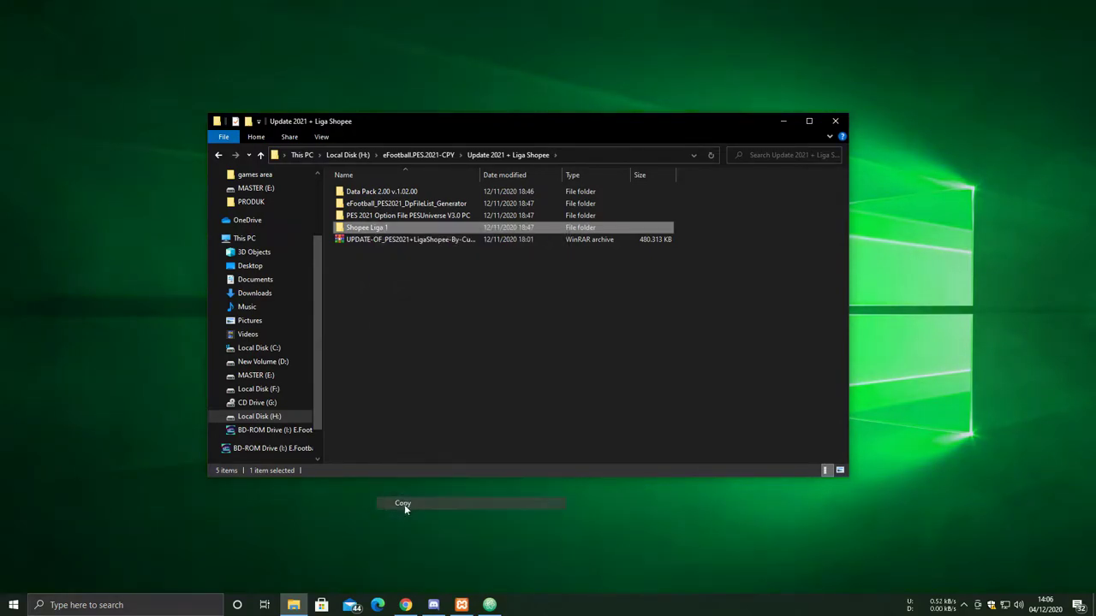
Paste the Shopee Liga 1 folder into Documents\KONAMI\eFootball PES 2021 SEASON UPDATE\WEPES.
click(255, 282)
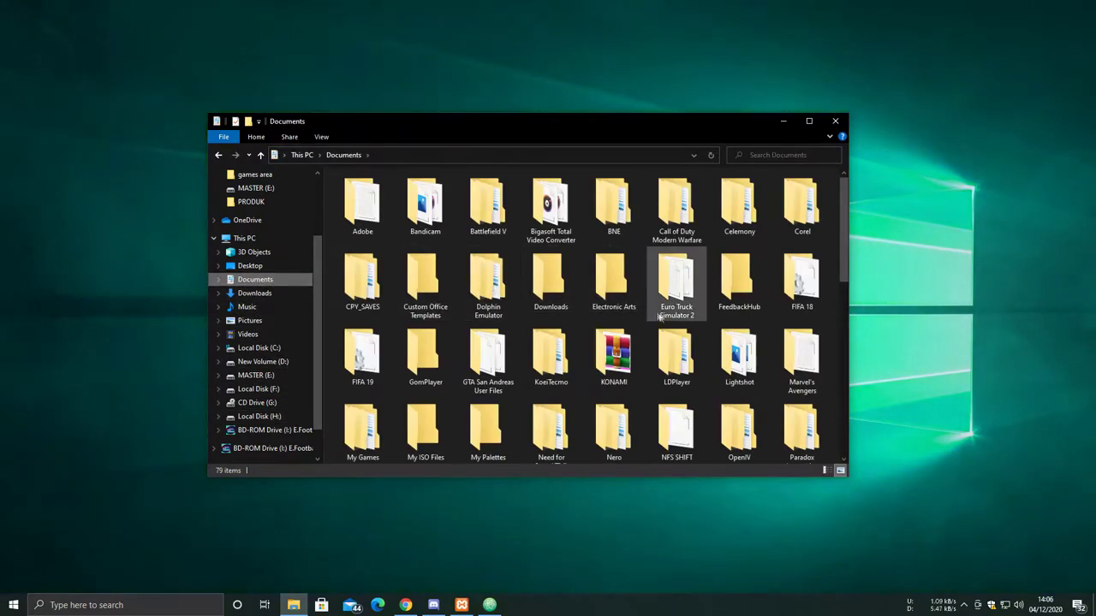
double_click(609, 358)
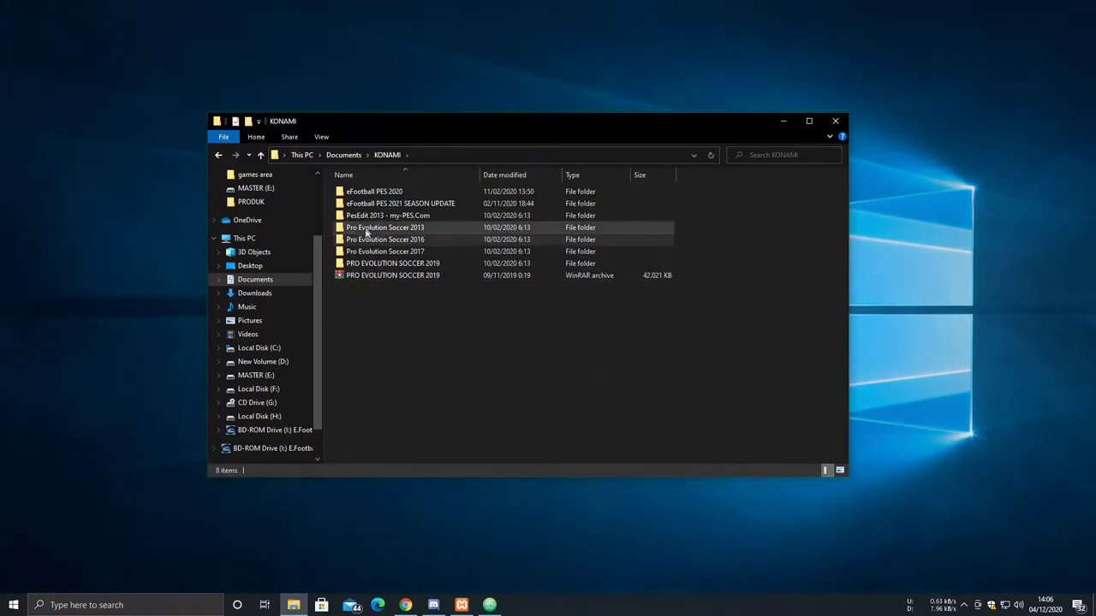
double_click(402, 206)
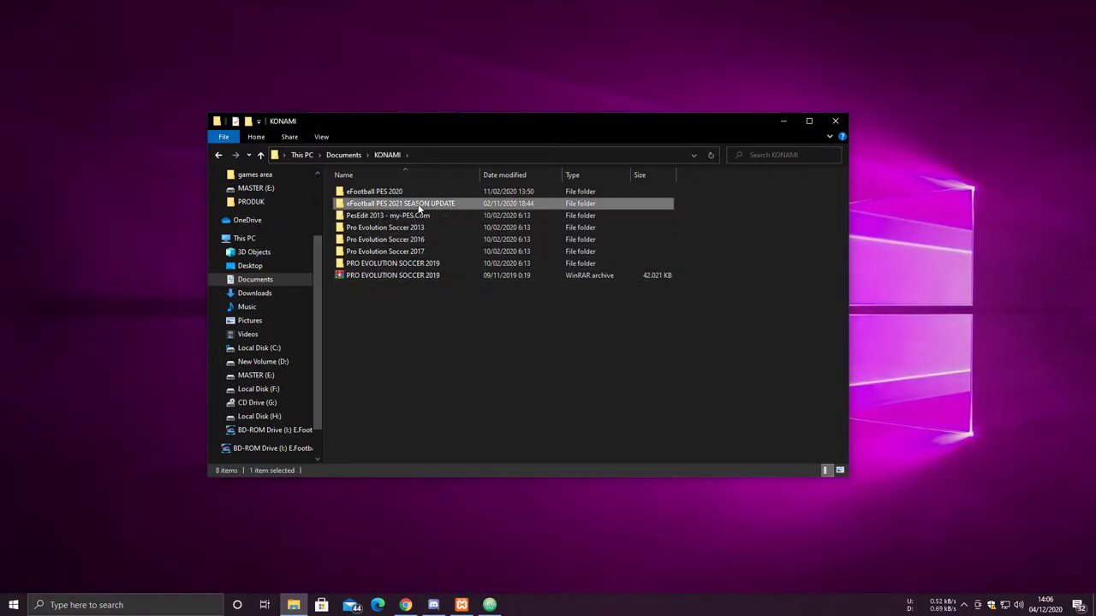
double_click(374, 209)
right_click(391, 231)
click(433, 311)
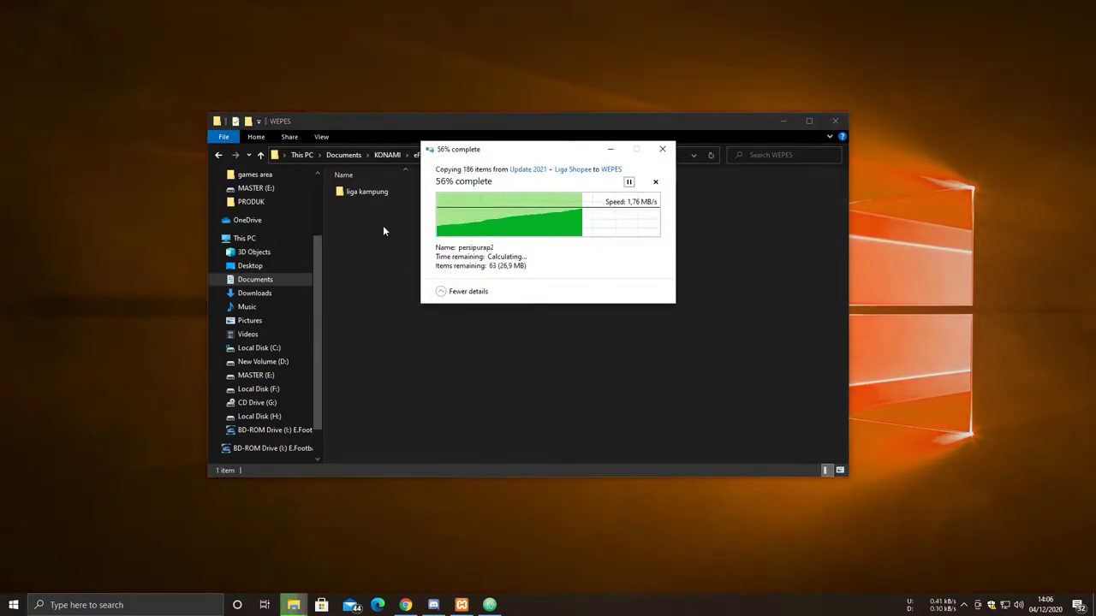
Permanently delete the liga kampung folder from the WEPES folder.
click(376, 193)
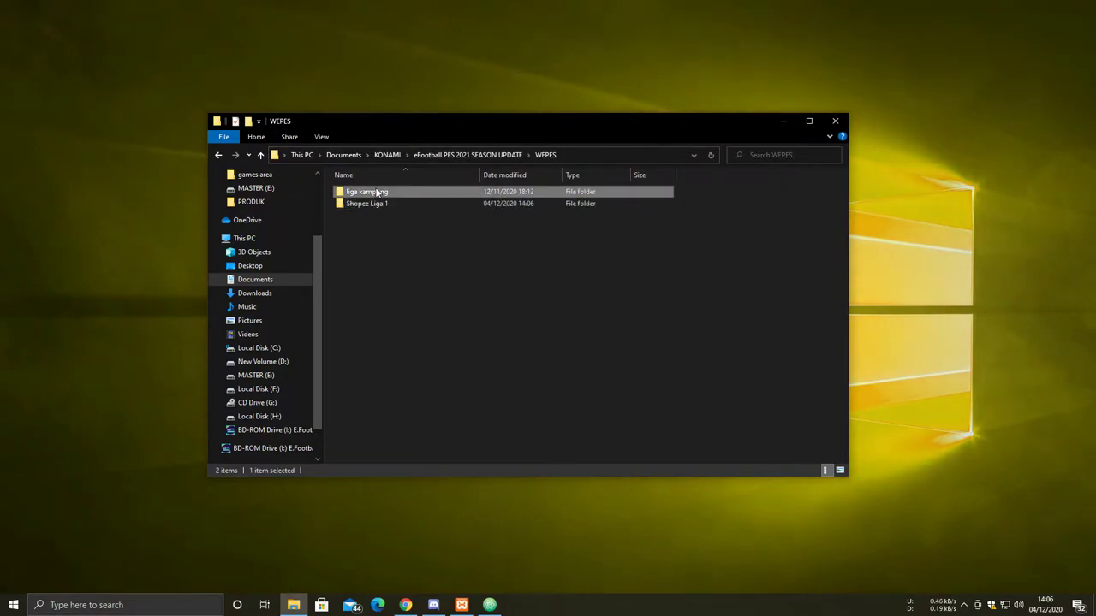
key(shift+Delete)
key(Return)
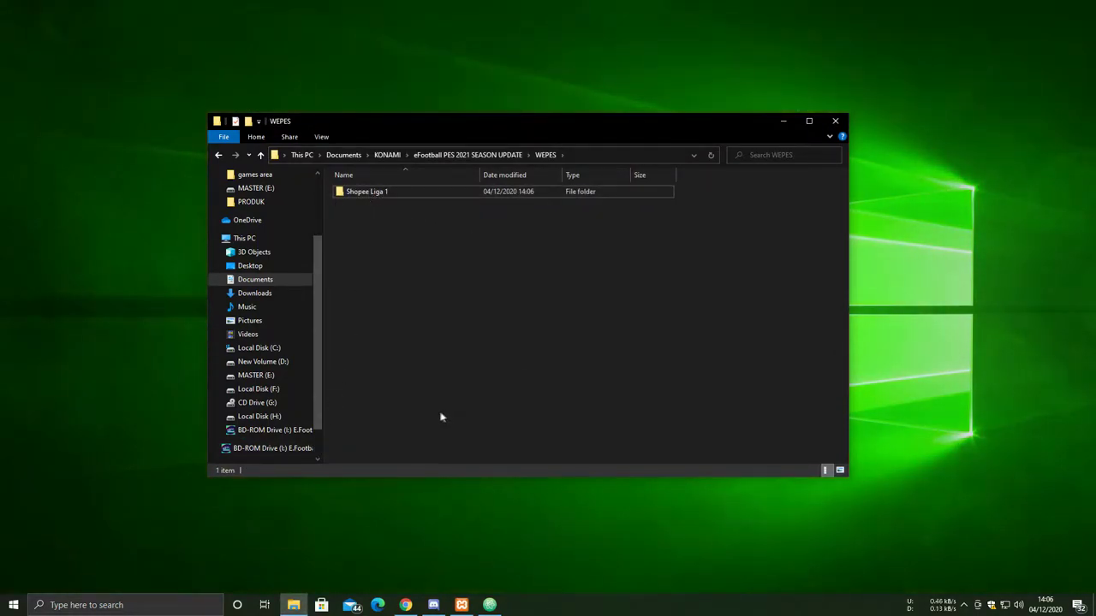
Launch the game from E:\GAME HITZ\eFootball PES 2021 and continue past its title screen.
click(270, 380)
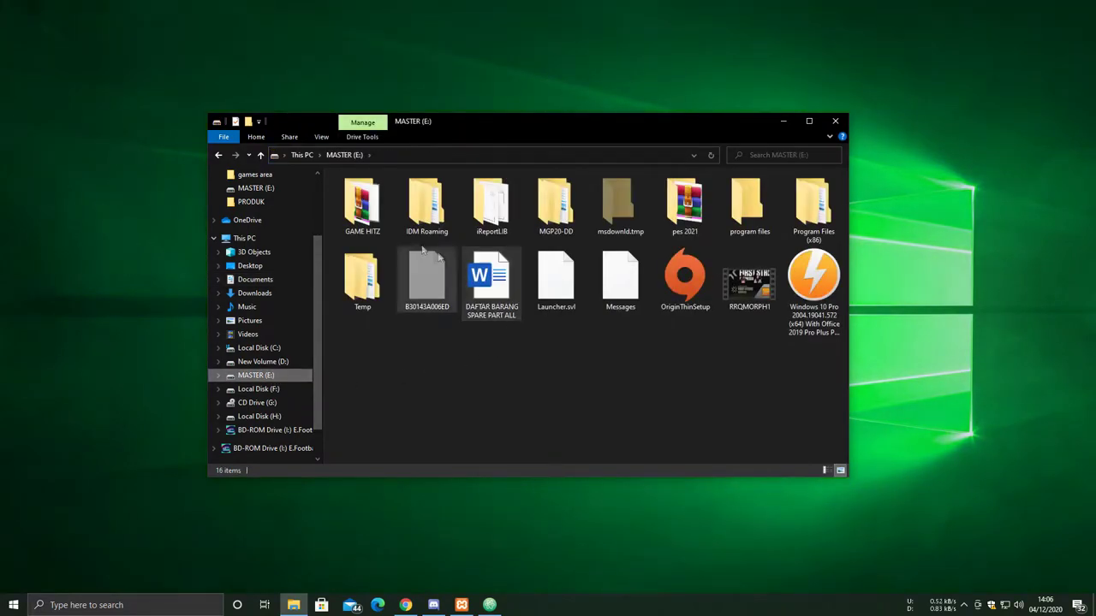
double_click(362, 206)
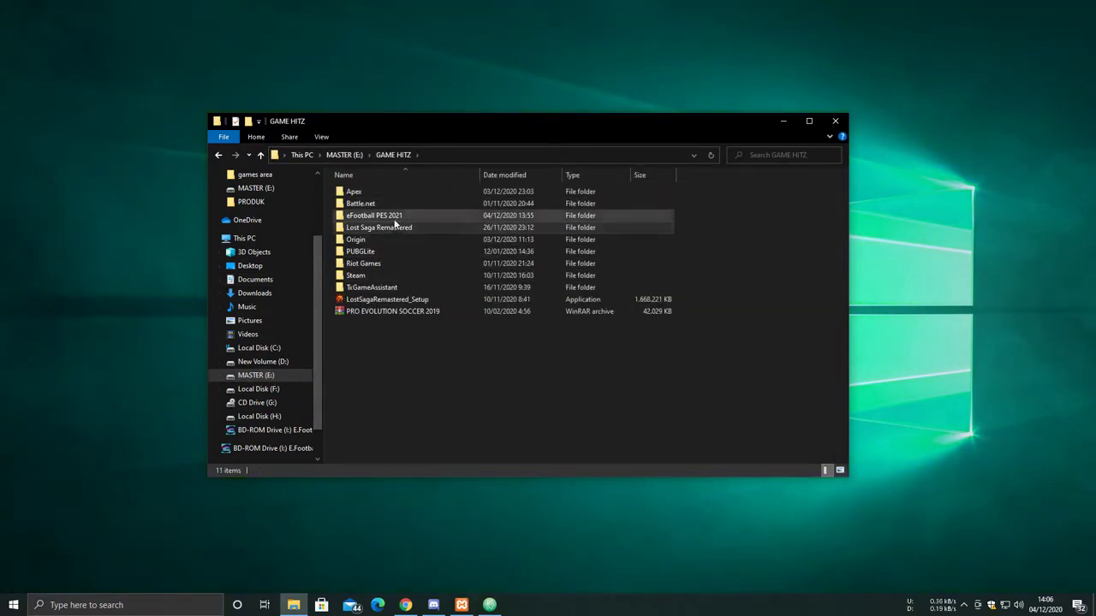
double_click(393, 215)
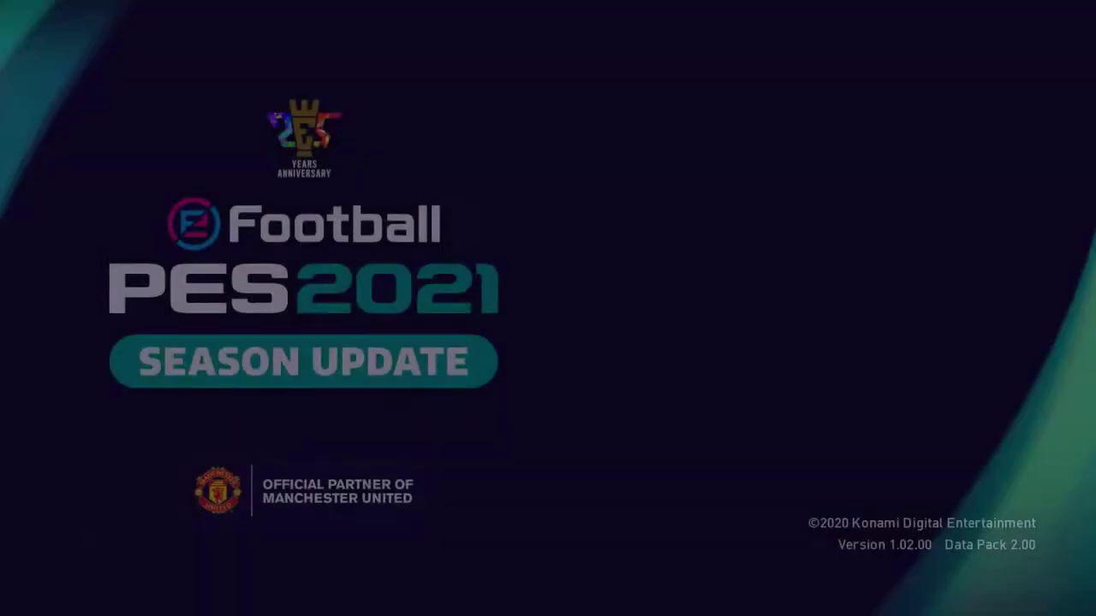
key(Return)
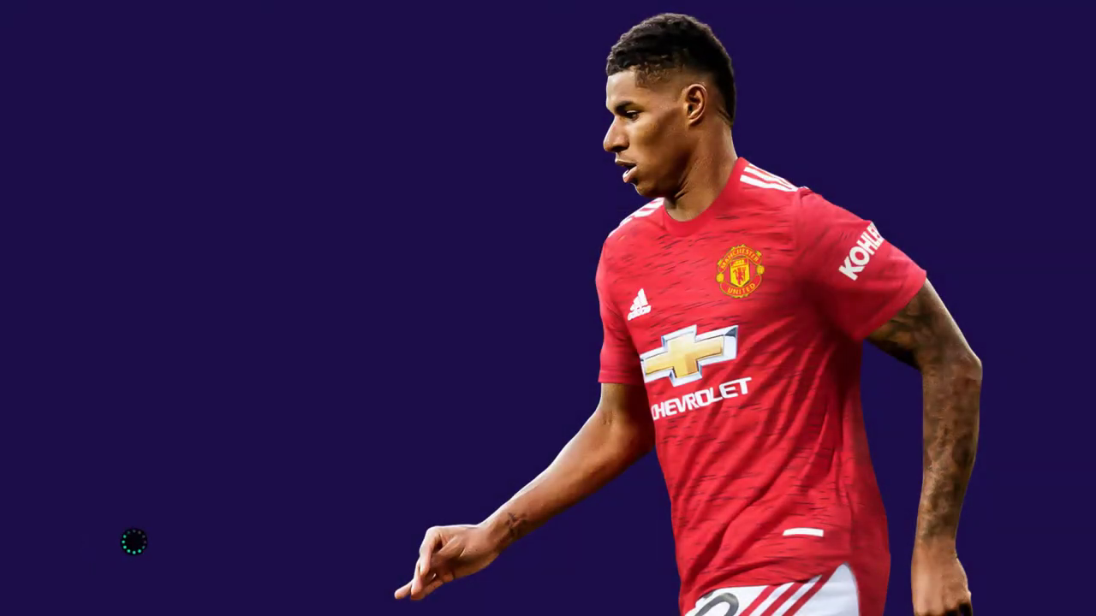
Agree to the changed Terms of Use and Virtual Currency Terms of Use and accept them to reach the main menu.
key(Down)
key(Down)
key(Return)
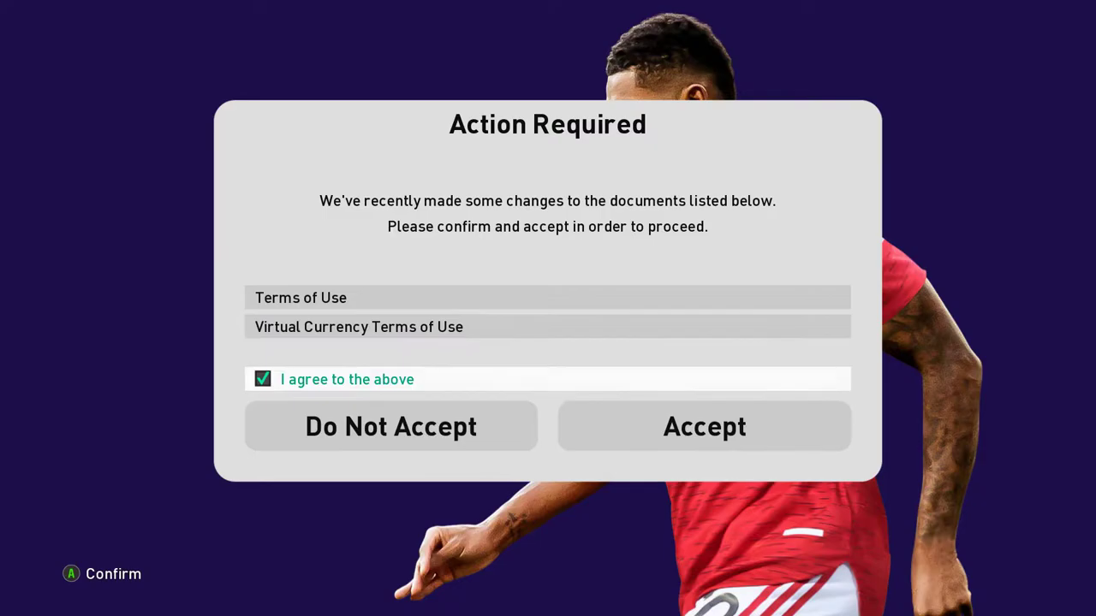
key(Down)
key(Return)
key(Return)
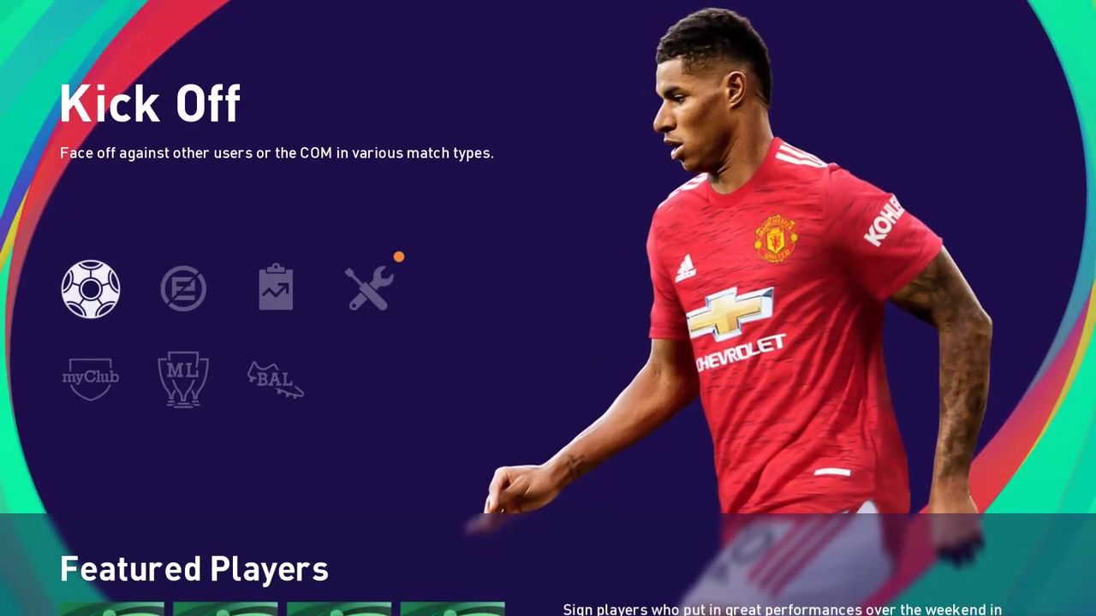
Enter Kick Off from the main menu, choose its first match type, and move on from the Online Information list.
key(Return)
key(Return)
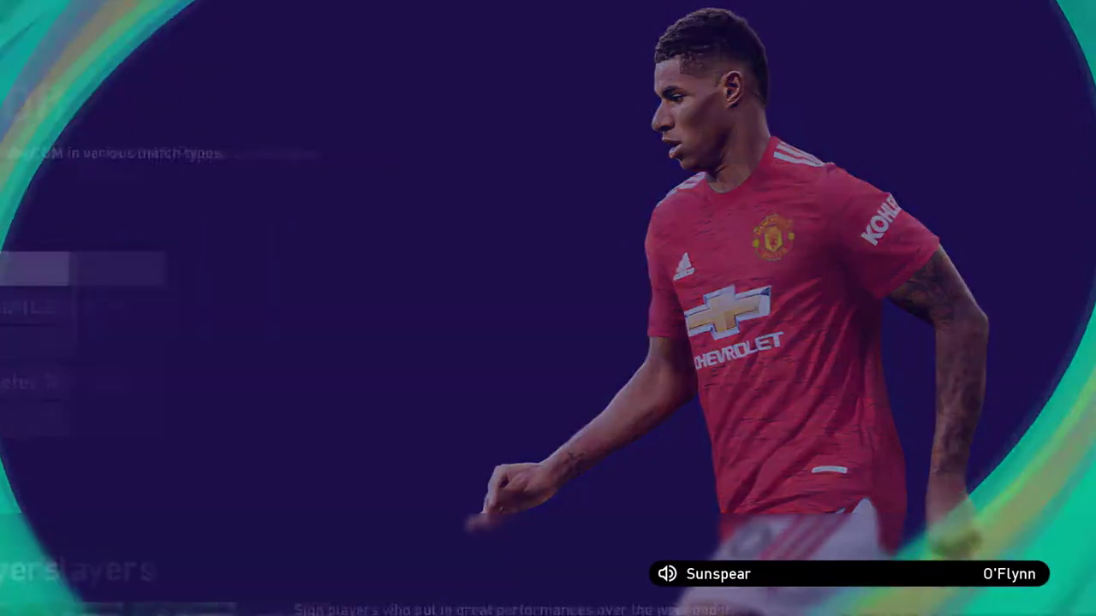
key(Return)
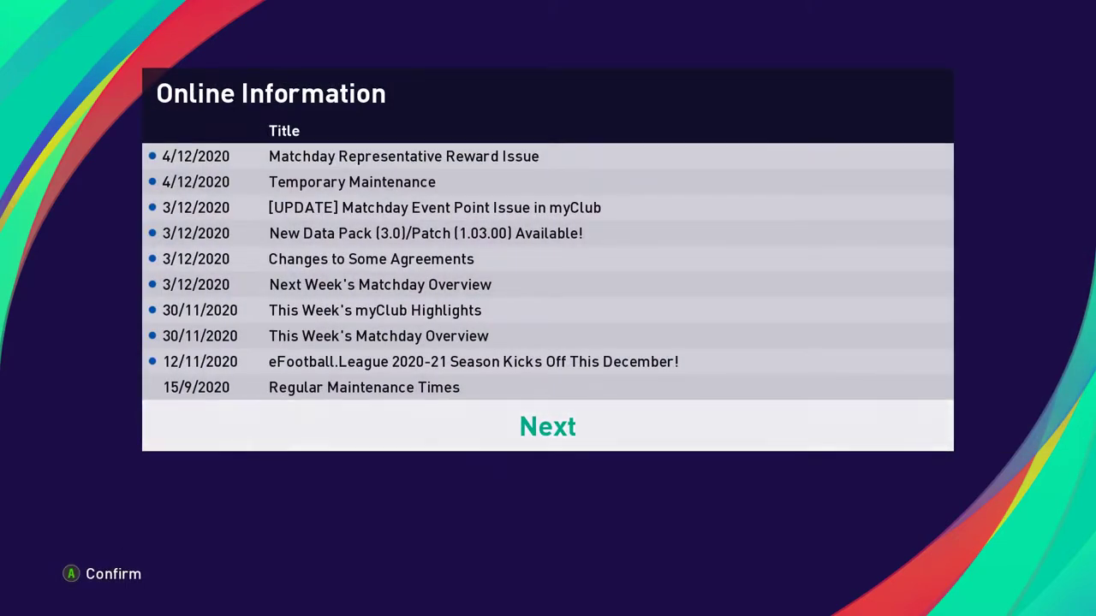
key(Return)
Tick the agreement to the listed terms in the repeated Action Required dialog and accept.
key(Down)
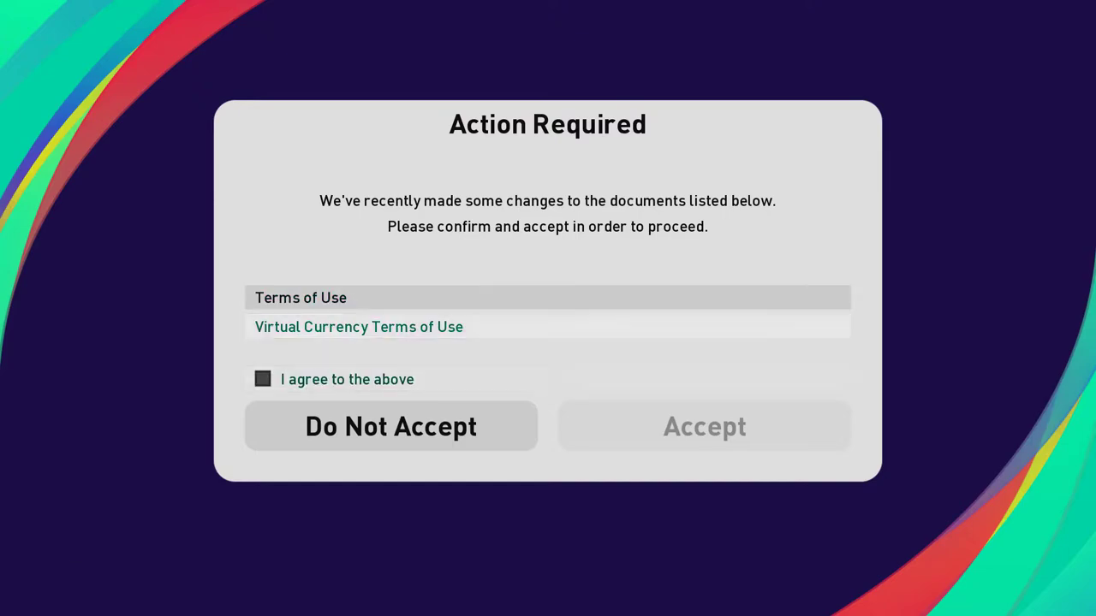
key(Down)
key(Return)
key(Down)
key(Right)
key(Return)
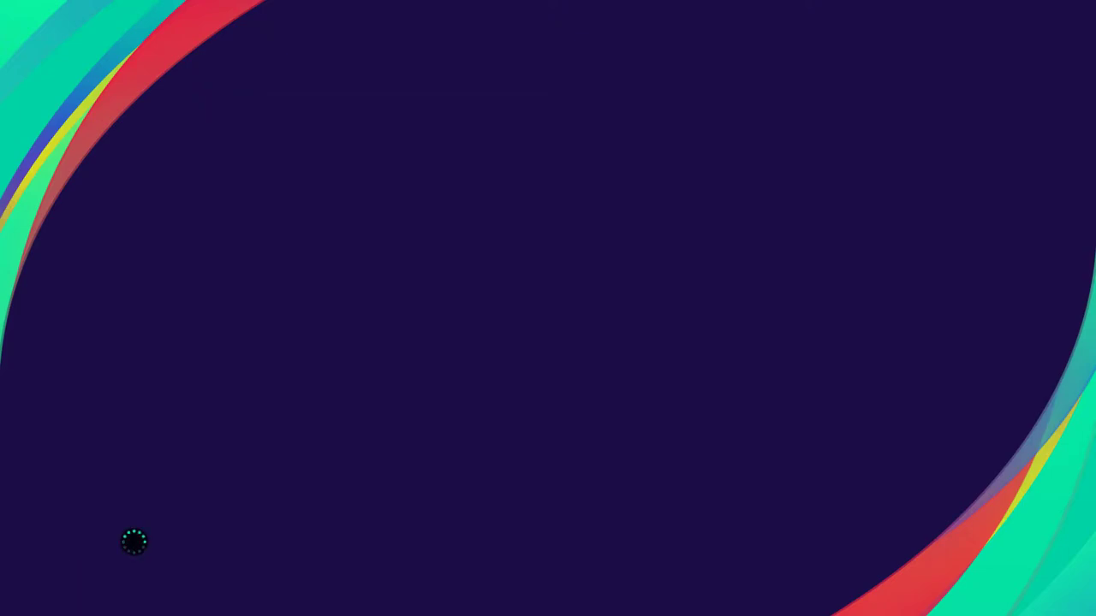
Proceed to team selection and examine the leagues available for the home side, finishing on Premier League.
key(Return)
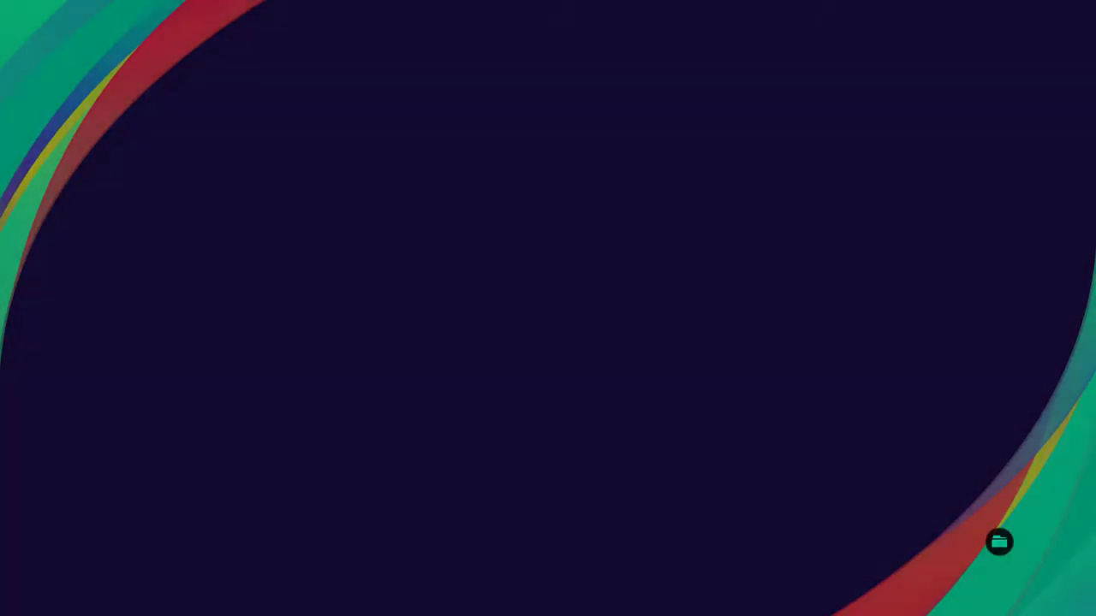
key(Return)
key(Up)
key(Down)
key(Down)
key(Down)
key(Down)
key(Down)
key(Down)
key(Down)
key(Down)
key(Up)
key(Up)
key(Up)
key(Up)
key(Up)
key(Up)
key(Up)
key(Up)
key(Up)
key(Up)
key(Down)
key(Down)
key(Down)
key(Down)
key(Up)
key(Up)
key(Up)
key(Down)
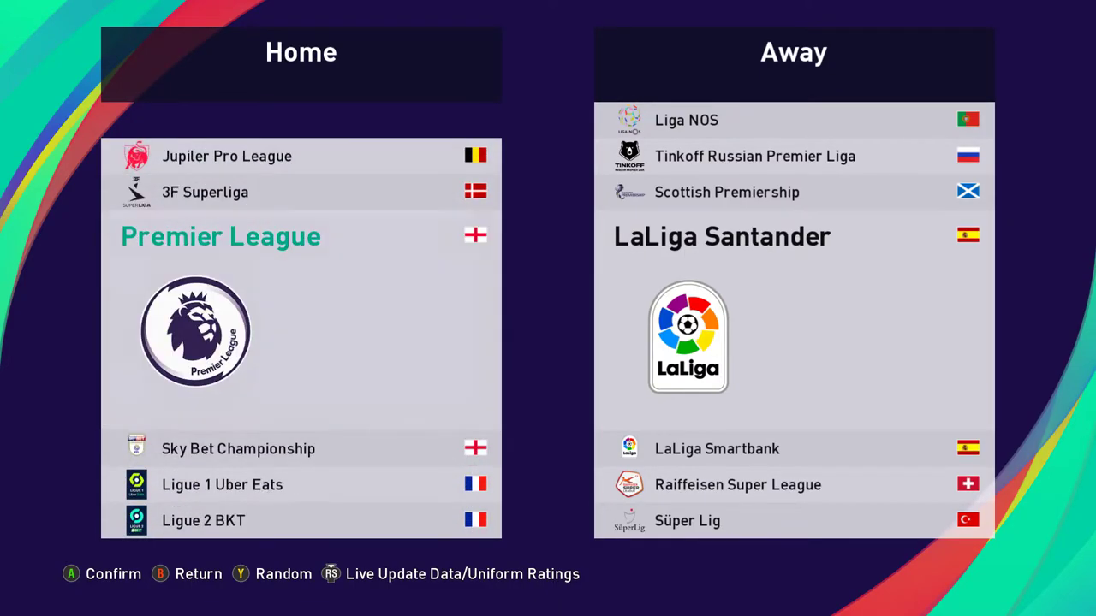
Look through the Premier League clubs and choose Manchester United as the home team.
key(Return)
key(Down)
key(Up)
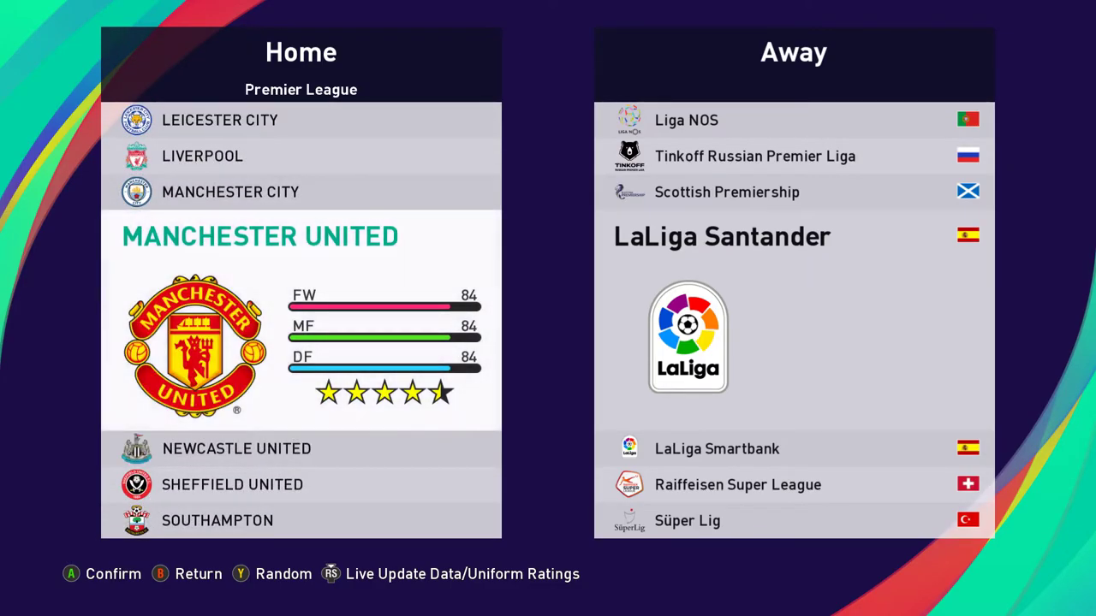
key(Down)
key(Down)
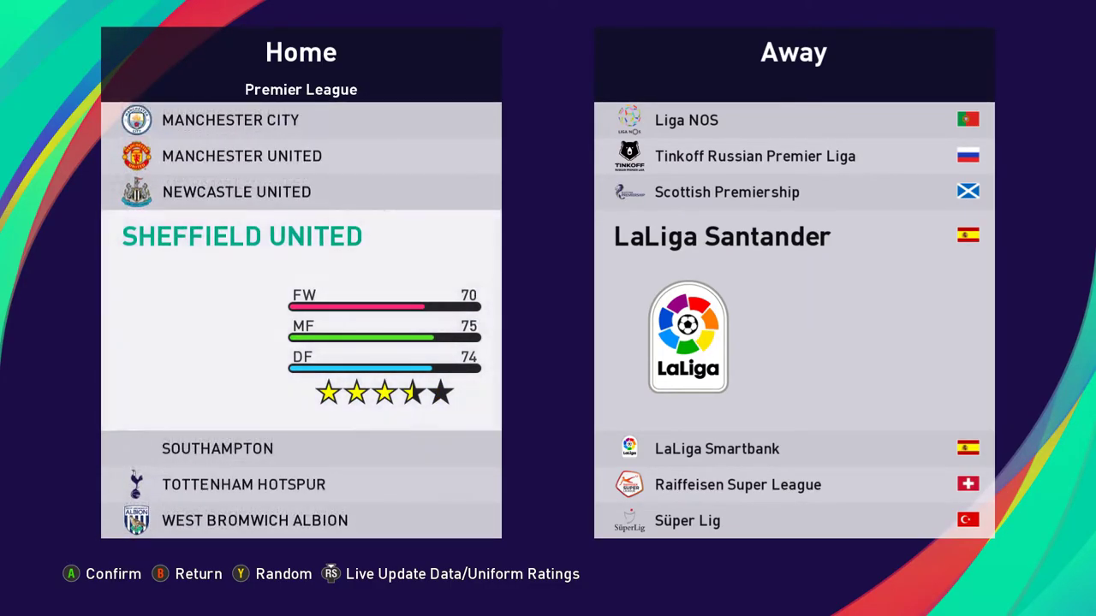
key(Down)
key(Return)
Choose FC Barcelona from LaLiga Santander as the away team and proceed to the match-up screen.
key(Down)
key(Down)
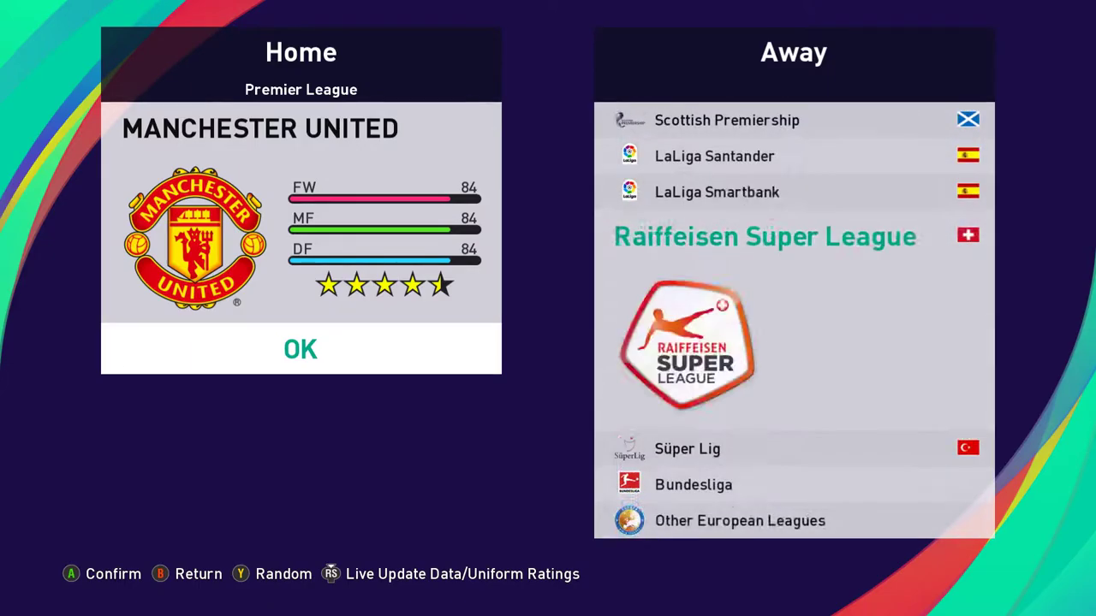
key(Up)
key(Up)
key(Return)
key(Down)
key(Up)
key(Up)
key(Up)
key(Up)
key(Up)
key(Up)
key(Up)
key(Down)
key(Return)
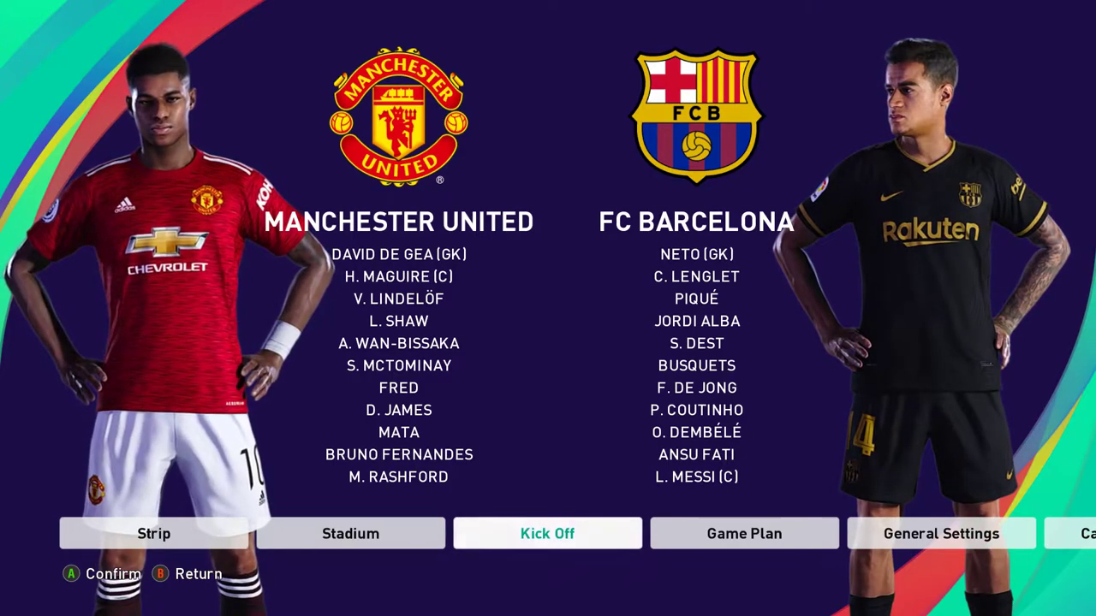
Leave the match-up, back out to the home side's league selection and browse the available leagues.
key(Escape)
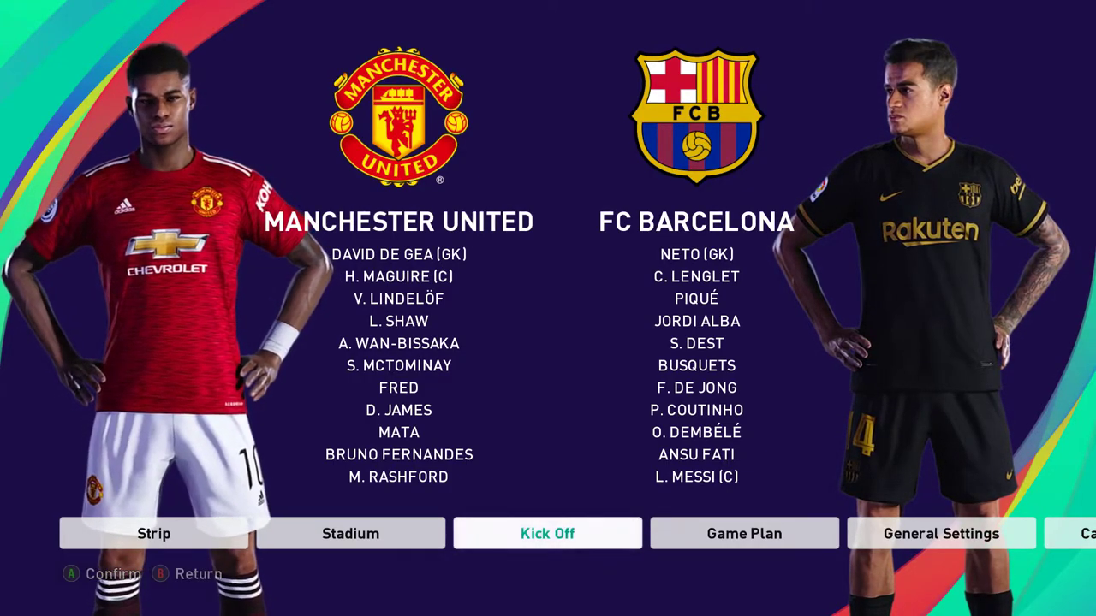
key(Return)
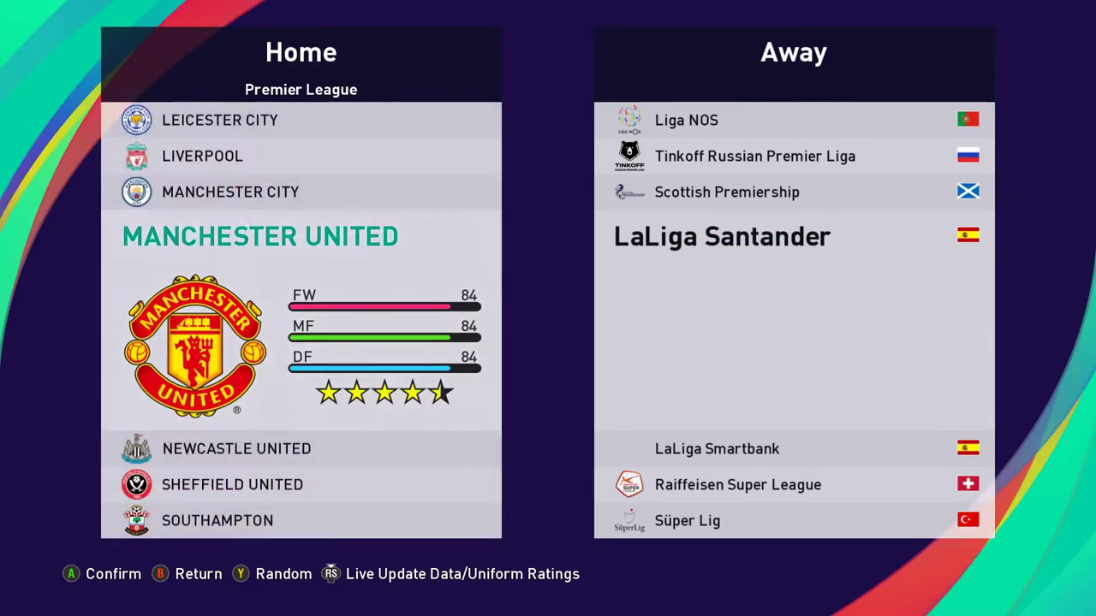
key(Down)
key(Right)
key(Right)
key(Right)
key(Right)
key(Right)
key(Right)
key(Right)
key(Right)
key(Right)
key(Right)
key(Right)
key(Right)
key(Right)
key(Right)
key(Right)
key(Right)
key(Right)
key(Right)
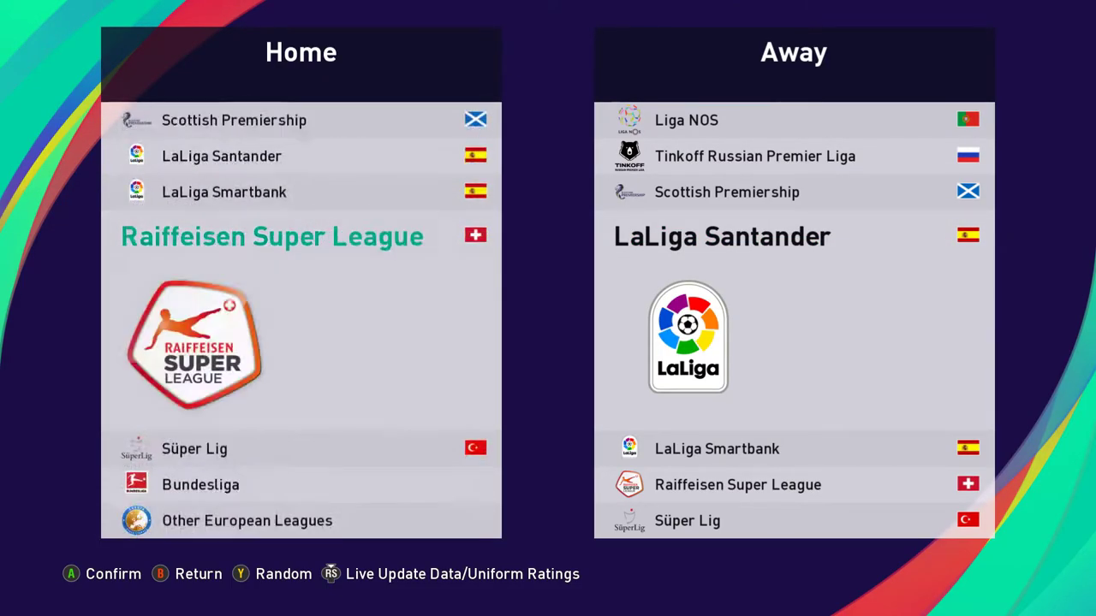